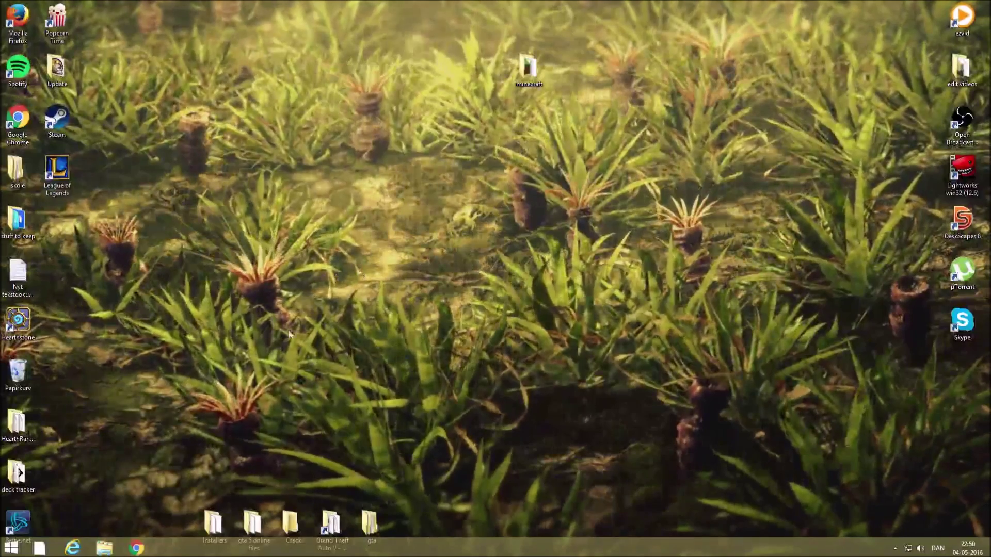
# Open Google Chrome in a maximized window and search Google for "mc edit download".
pyautogui.click(136, 548)
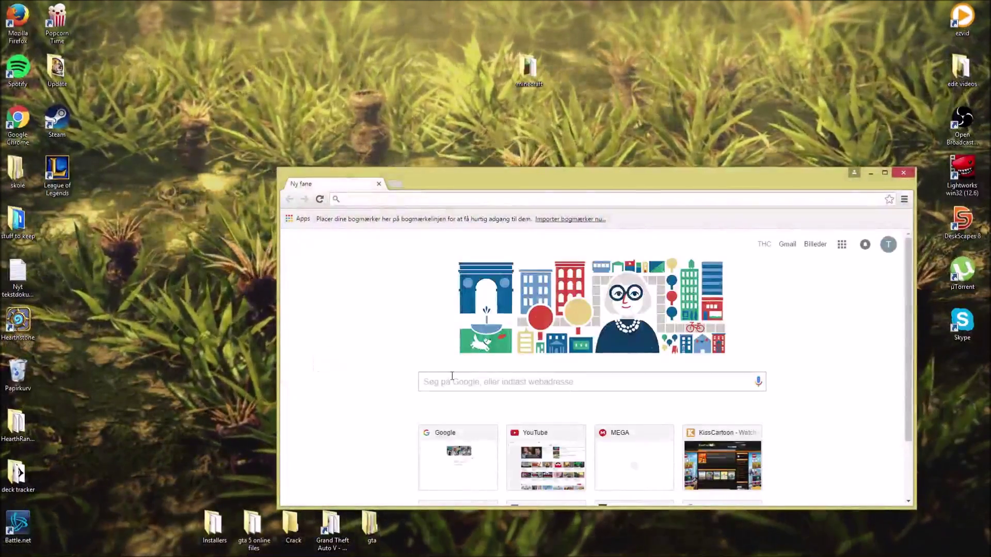
pyautogui.doubleClick(464, 181)
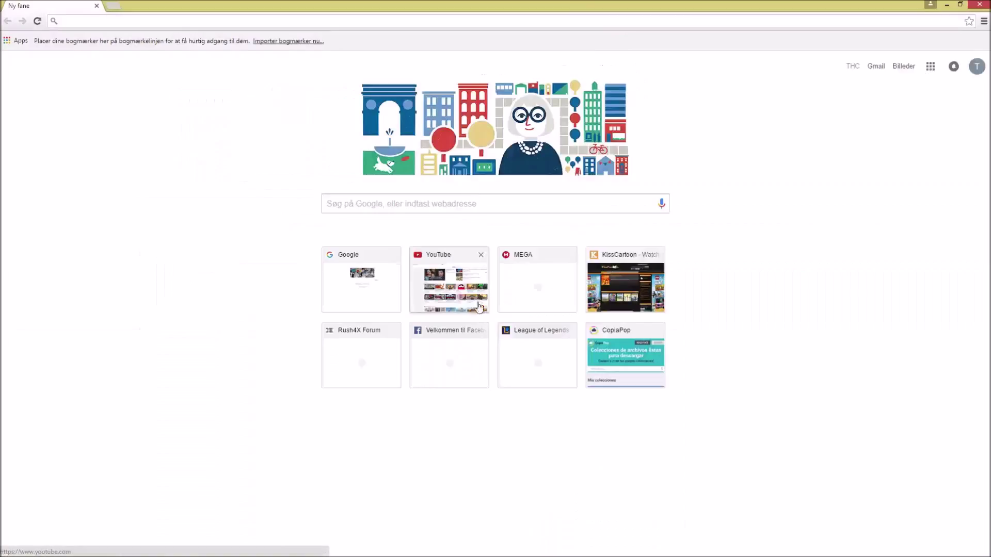
pyautogui.click(424, 205)
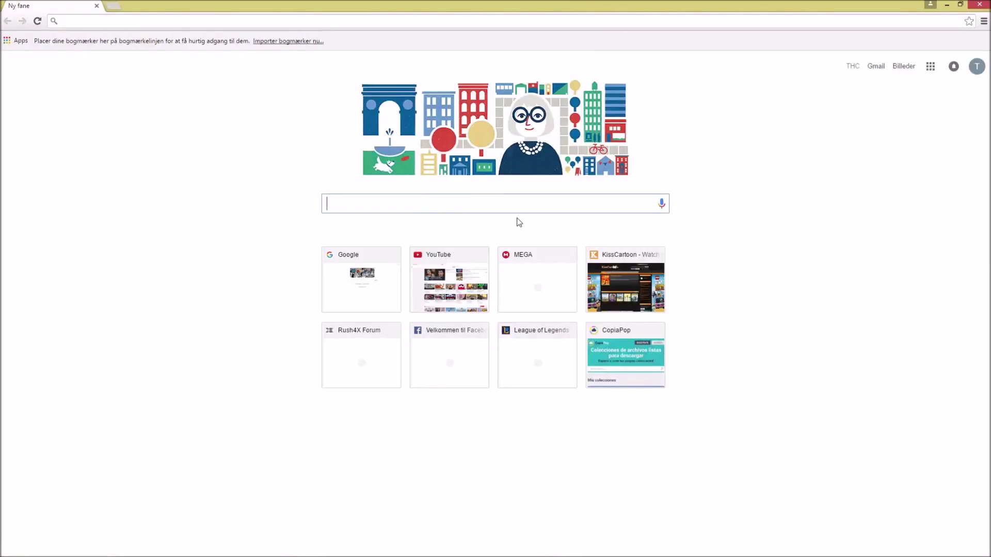
pyautogui.write('mc')
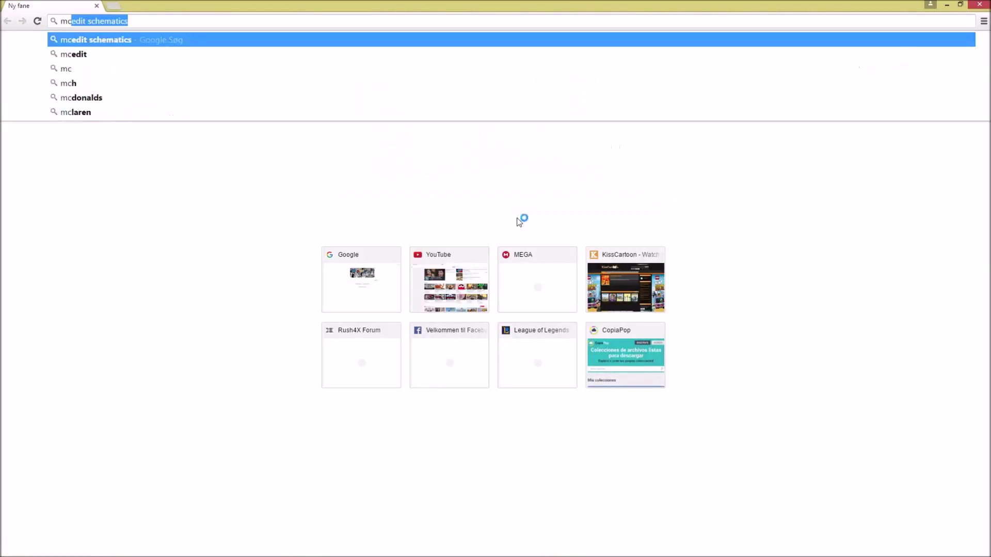
pyautogui.write(' edit down')
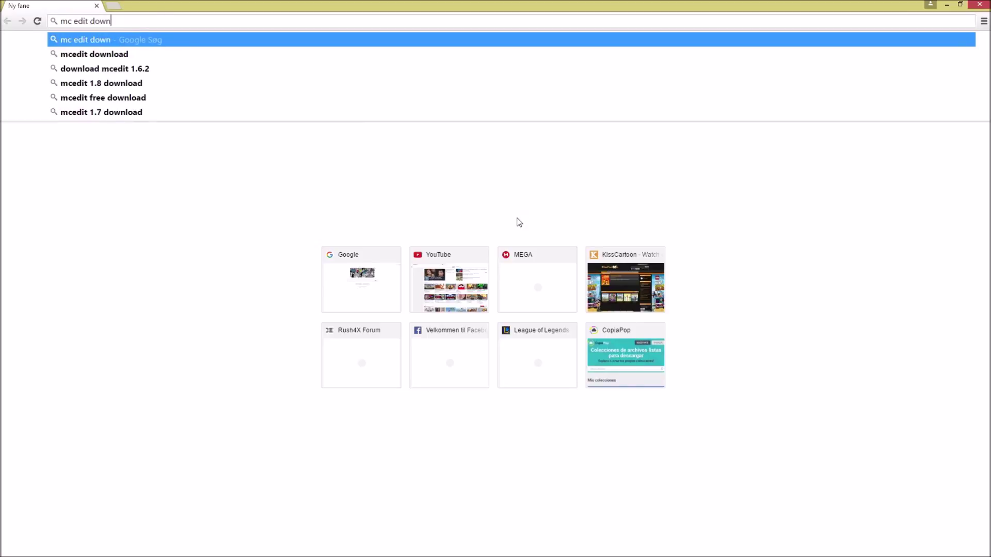
pyautogui.write('load')
pyautogui.press('Return')
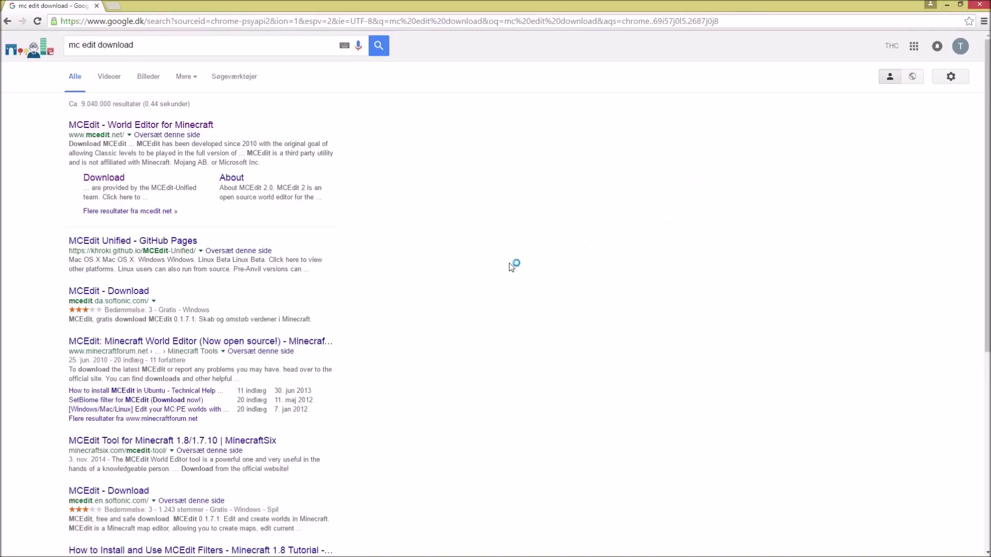
# Download the 64-bit Windows build of MCEdit 2.0.0alpha-1007 from mcedit.net and place the downloaded file on the desktop.
pyautogui.click(149, 127)
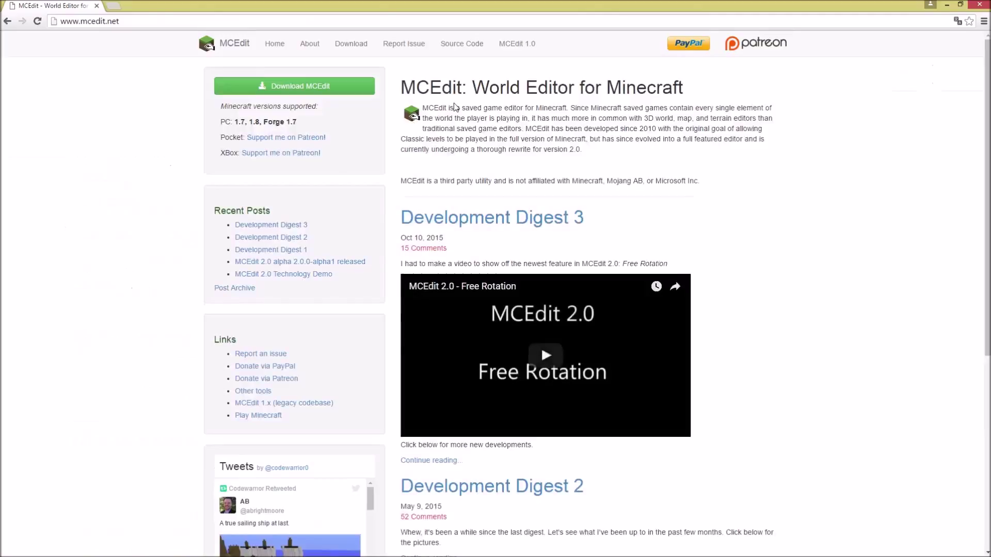
pyautogui.click(307, 92)
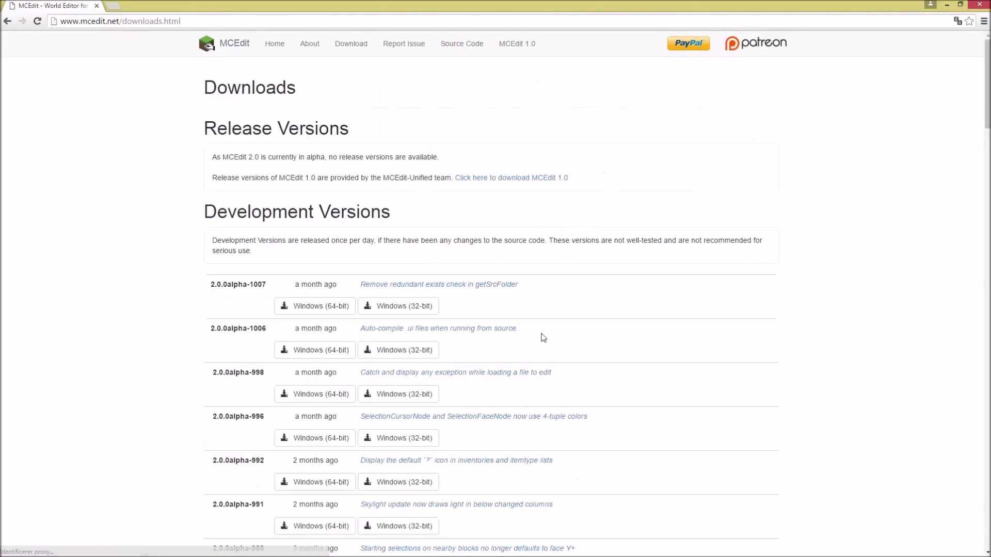
pyautogui.scroll(-2, 579, 274)
pyautogui.scroll(2, 663, 258)
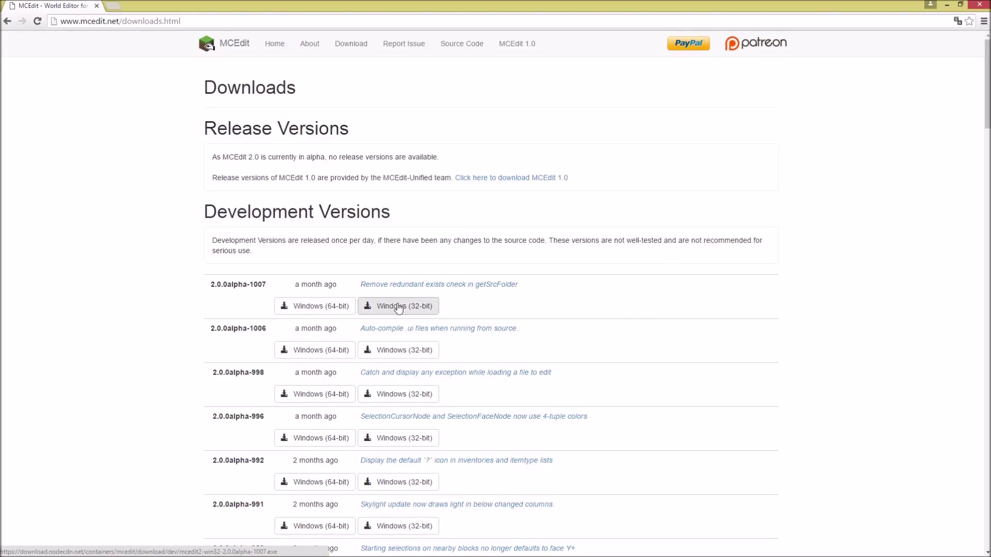
pyautogui.click(340, 313)
pyautogui.moveTo(444, 5); pyautogui.dragTo(547, 69)
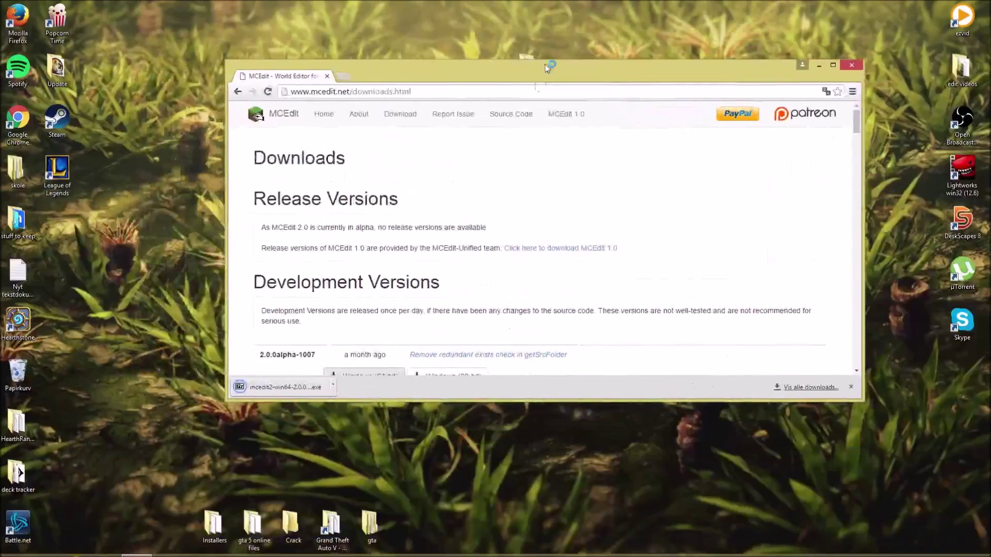
pyautogui.moveTo(271, 385); pyautogui.dragTo(146, 290)
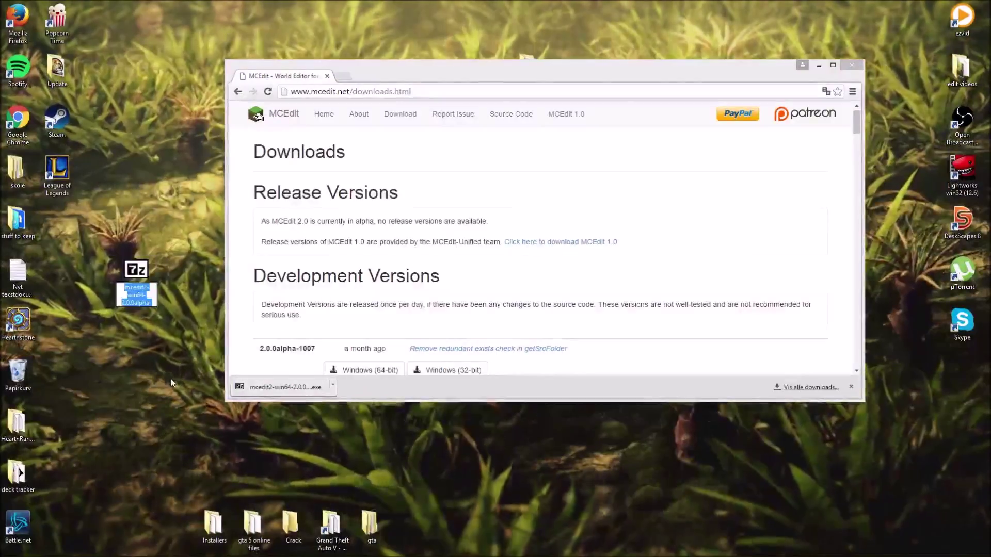
# Open the downloaded MCEdit file in WinRAR and try to extract MCEdit User Data and mcedit2.exe to the desktop.
pyautogui.rightClick(135, 282)
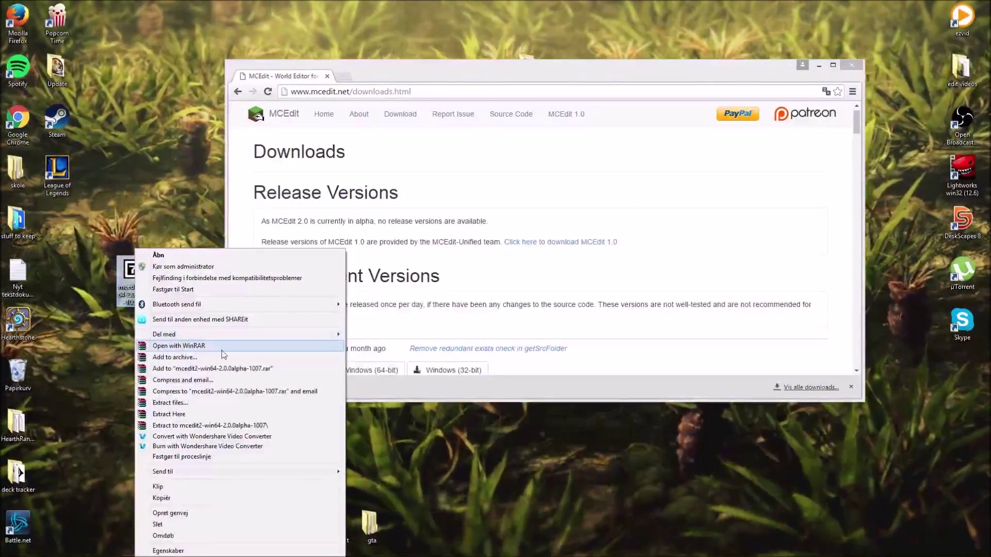
pyautogui.click(221, 347)
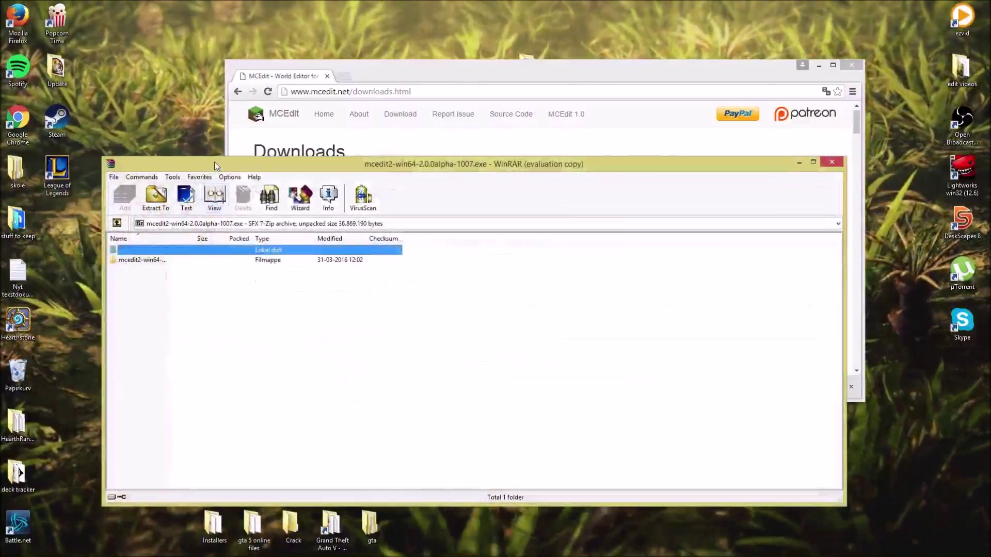
pyautogui.moveTo(214, 164); pyautogui.dragTo(276, 180)
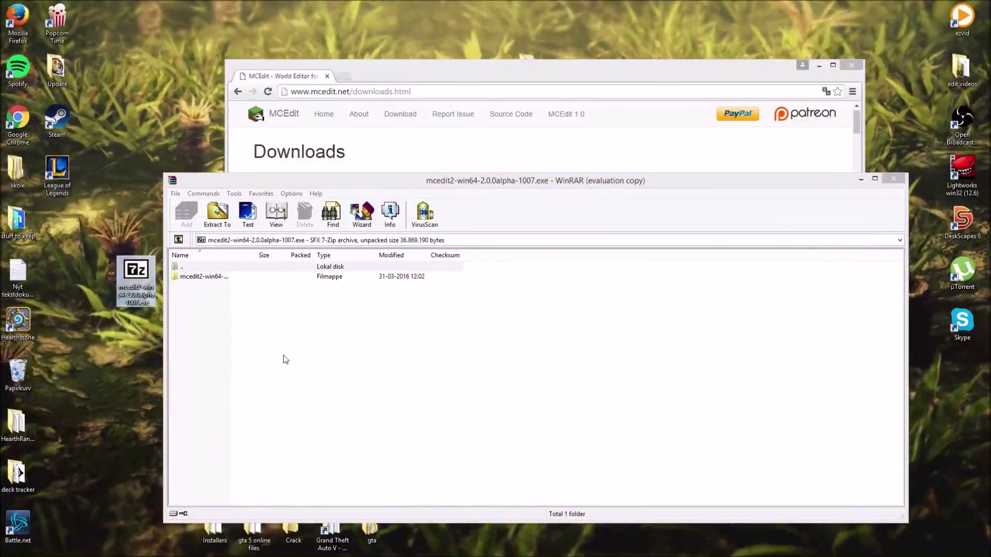
pyautogui.doubleClick(206, 277)
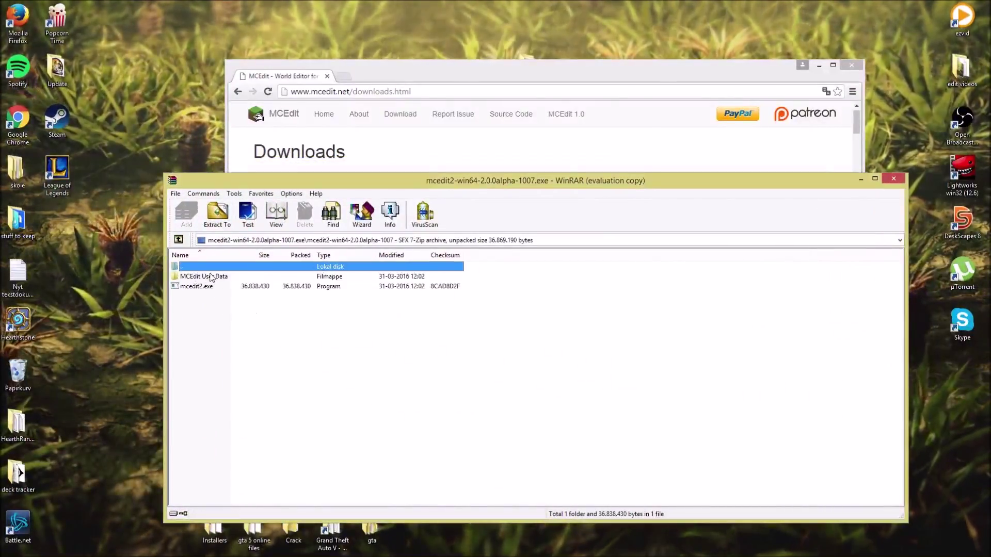
pyautogui.keyDown('shift'); pyautogui.click(206, 276); pyautogui.keyUp('shift')
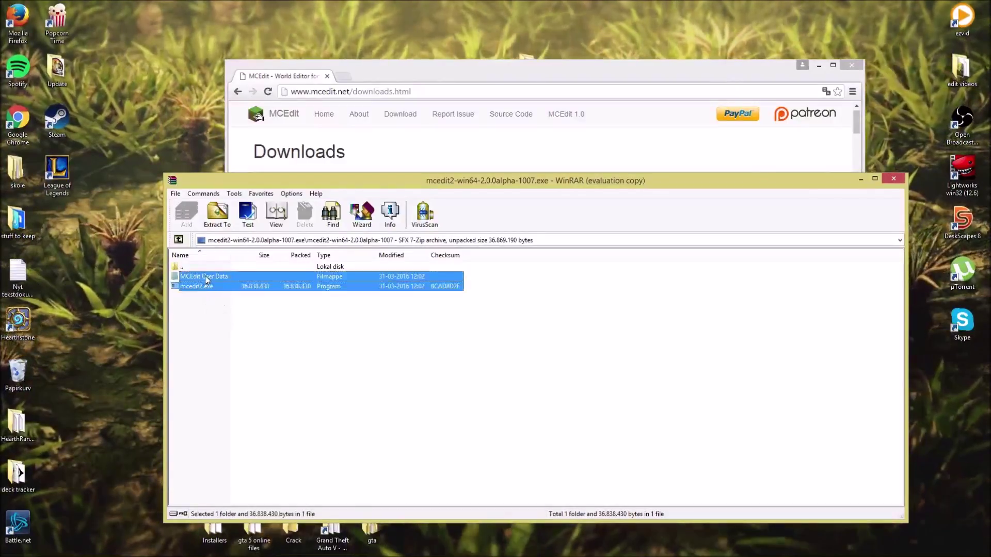
pyautogui.moveTo(205, 276); pyautogui.dragTo(146, 128)
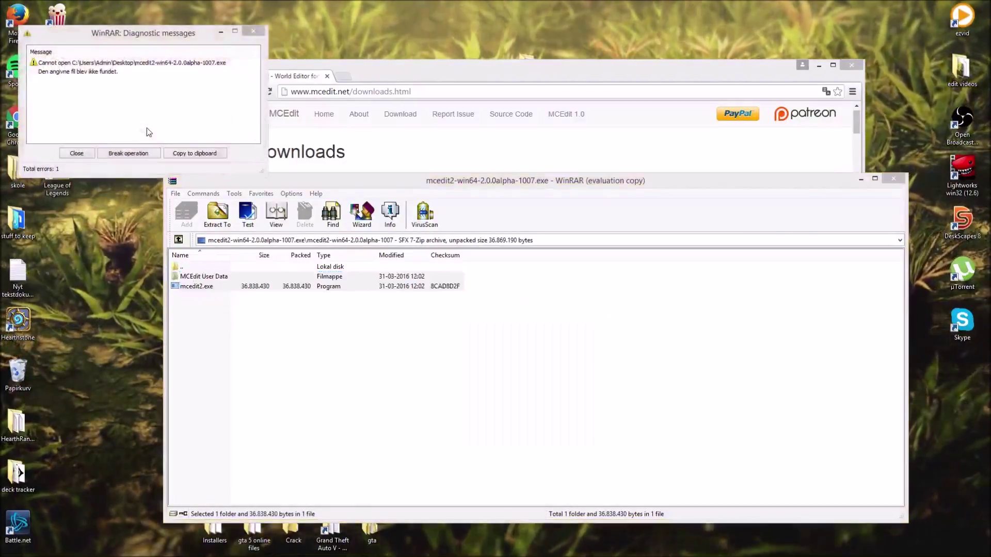
pyautogui.click(76, 153)
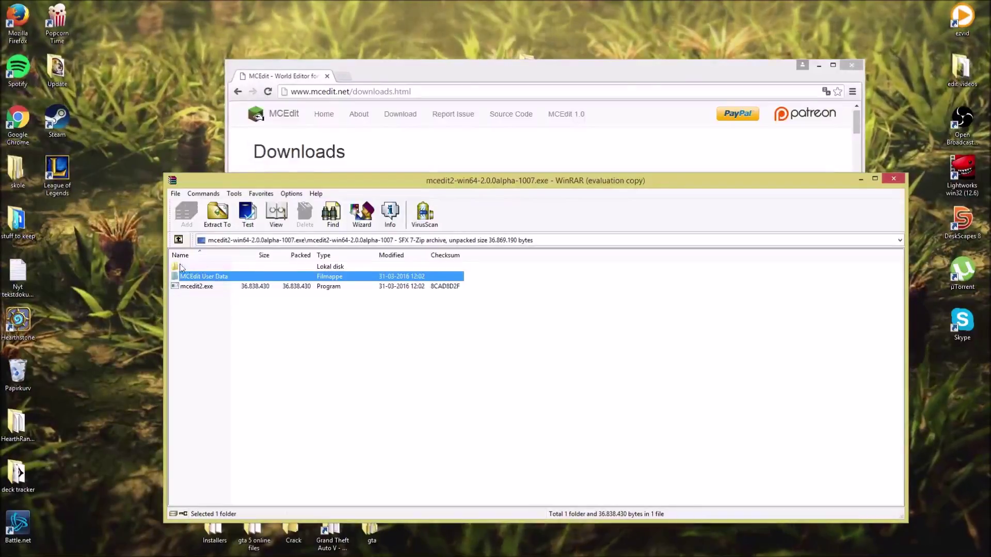
pyautogui.moveTo(185, 280); pyautogui.dragTo(145, 265)
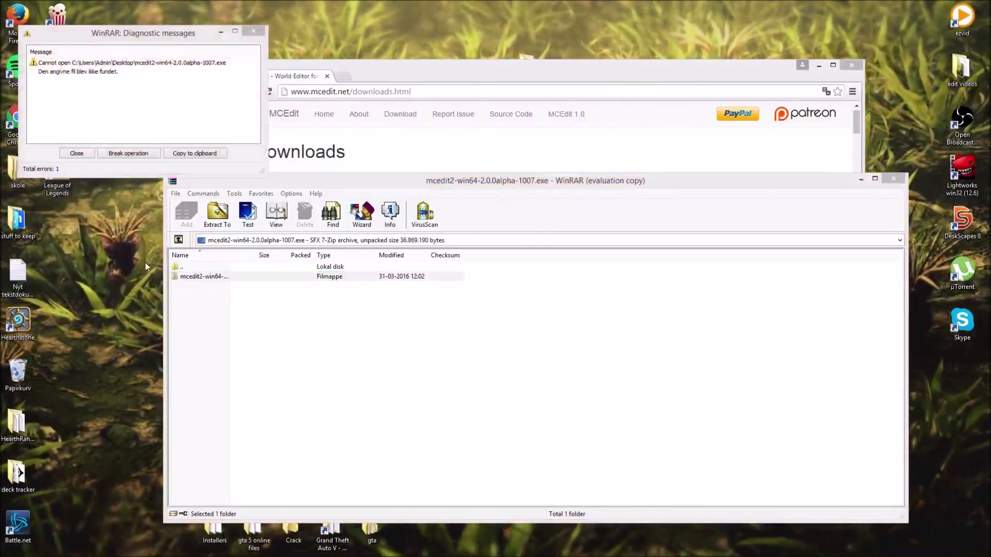
pyautogui.click(83, 157)
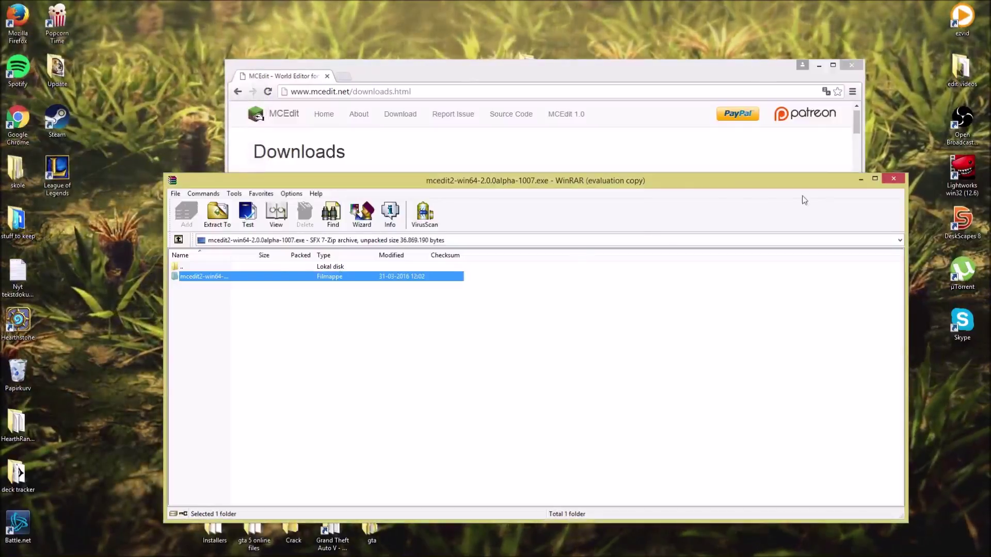
pyautogui.click(894, 178)
# Download the 64-bit Windows build of 2.0.0alpha-1007 again and place the new copy on the desktop.
pyautogui.scroll(-3, 367, 220)
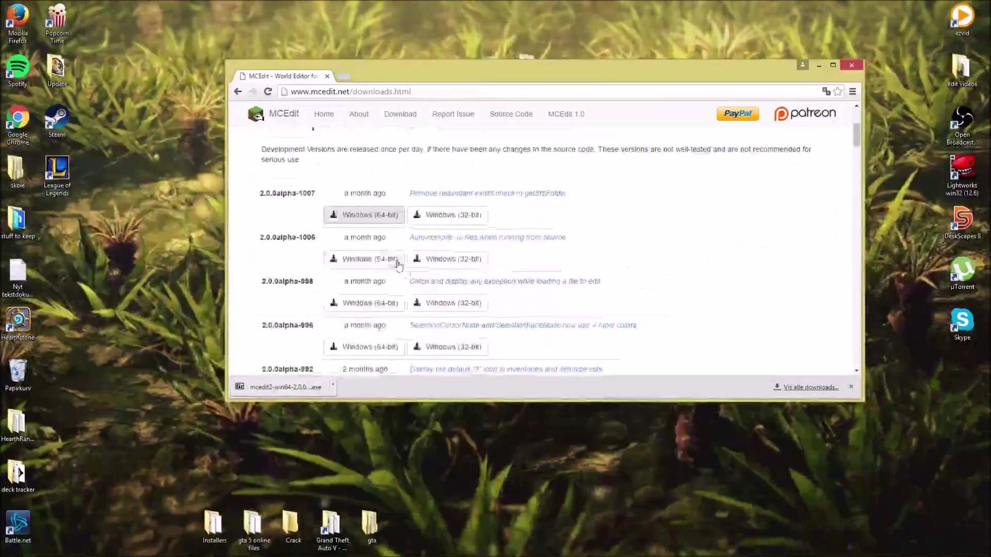
pyautogui.click(367, 214)
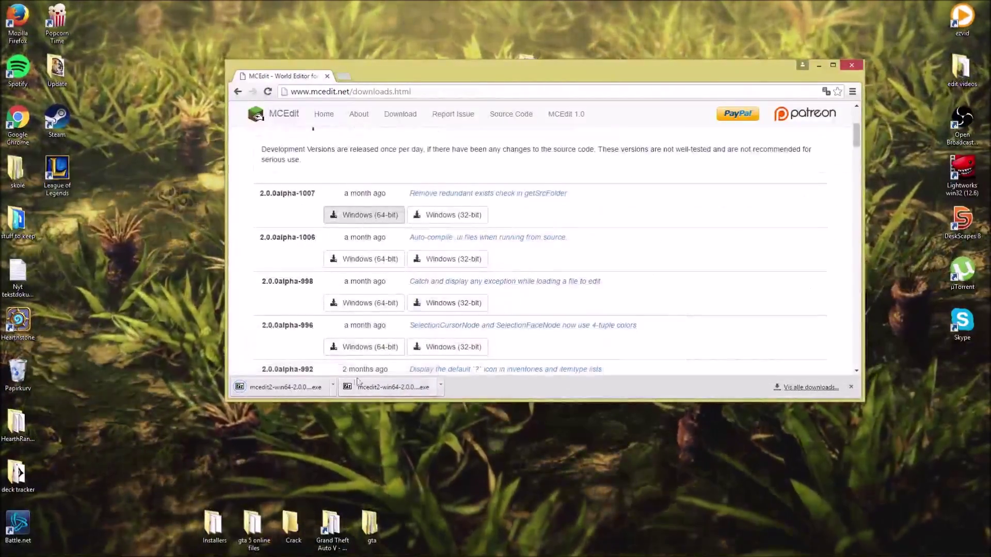
pyautogui.moveTo(318, 388); pyautogui.dragTo(175, 248)
# Open the new copy in WinRAR and extract MCEdit User Data and mcedit2.exe to the desktop, then close the archive.
pyautogui.rightClick(193, 249)
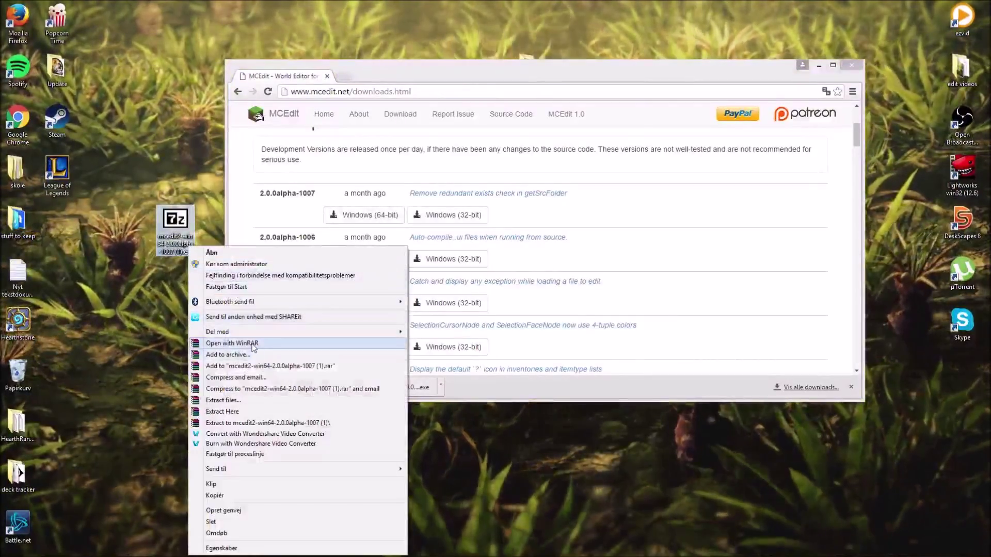
pyautogui.click(232, 343)
pyautogui.click(220, 277)
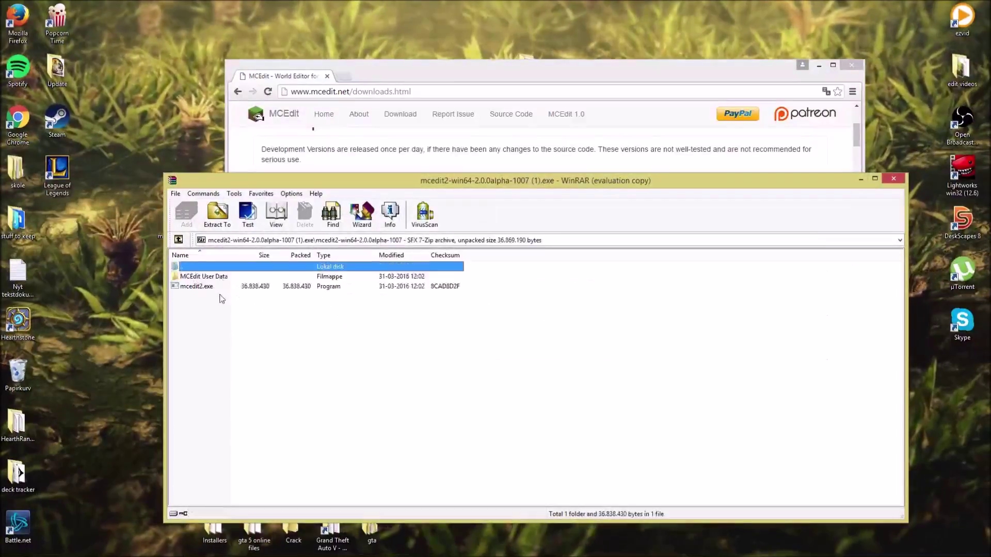
pyautogui.moveTo(222, 299); pyautogui.dragTo(135, 88)
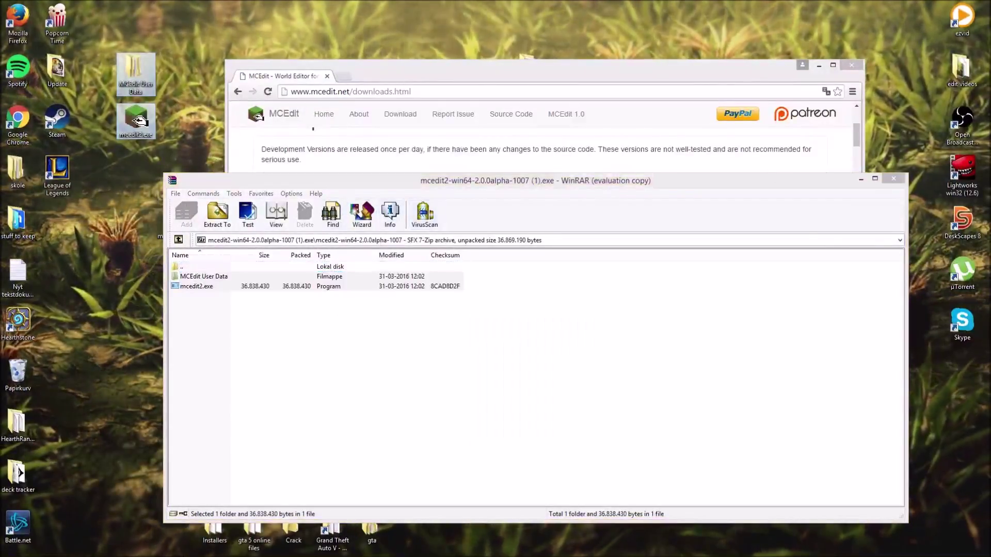
pyautogui.click(893, 178)
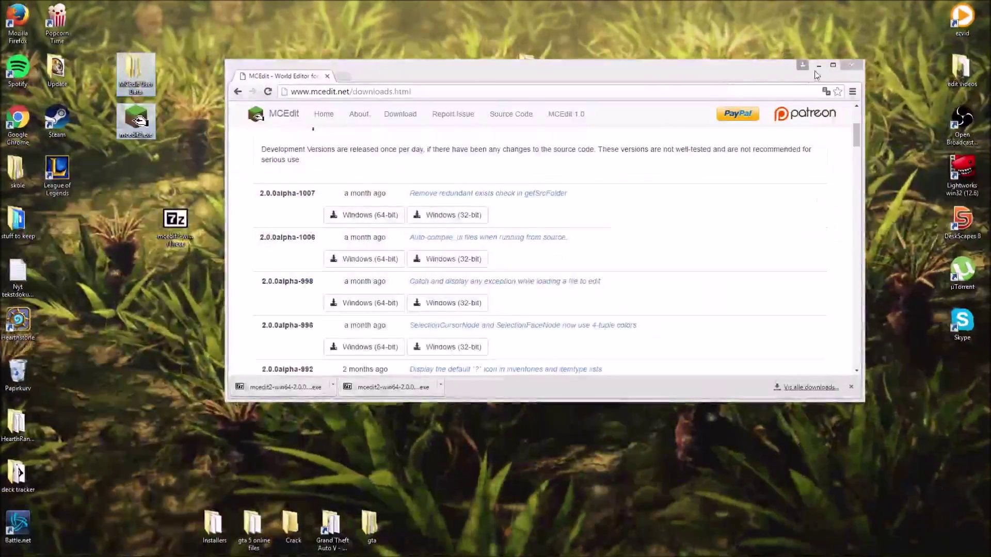
# Minimize the browser and rearrange the desktop, moving the 7z installer aside and the two extracted MCEdit items toward the middle.
pyautogui.click(817, 66)
pyautogui.moveTo(176, 221); pyautogui.dragTo(283, 42)
pyautogui.moveTo(117, 52); pyautogui.dragTo(341, 138)
pyautogui.moveTo(133, 75); pyautogui.dragTo(446, 171)
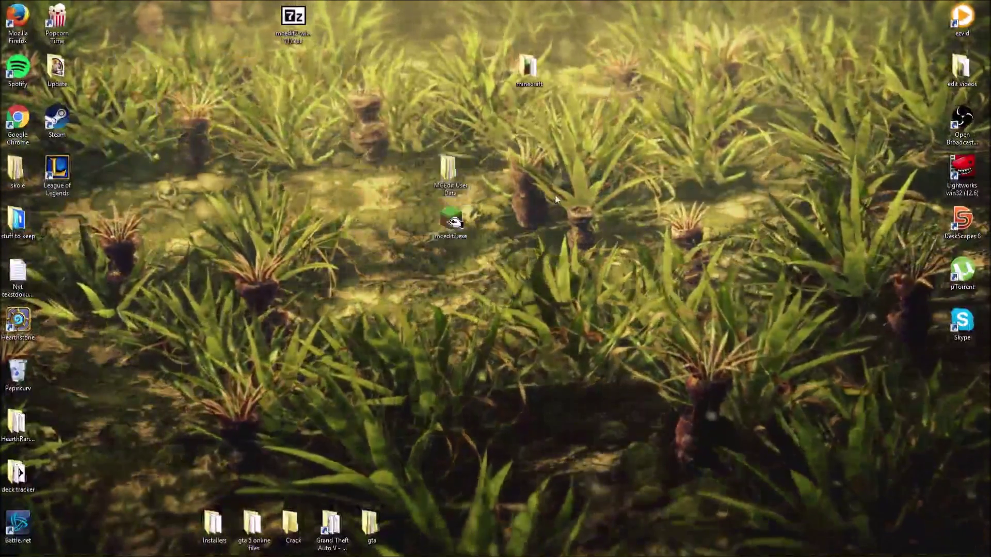
pyautogui.doubleClick(527, 83)
pyautogui.click(374, 441)
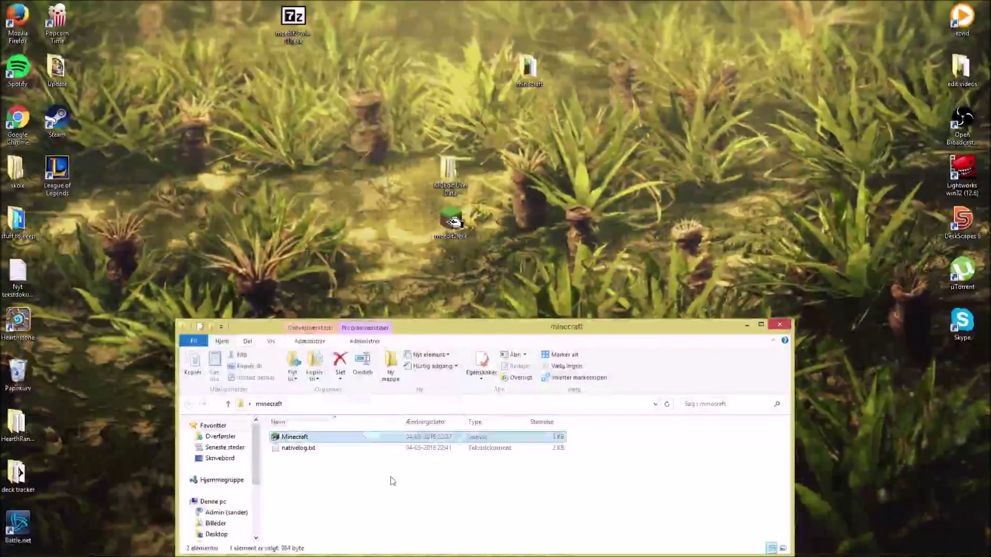
pyautogui.click(374, 447)
pyautogui.doubleClick(545, 329)
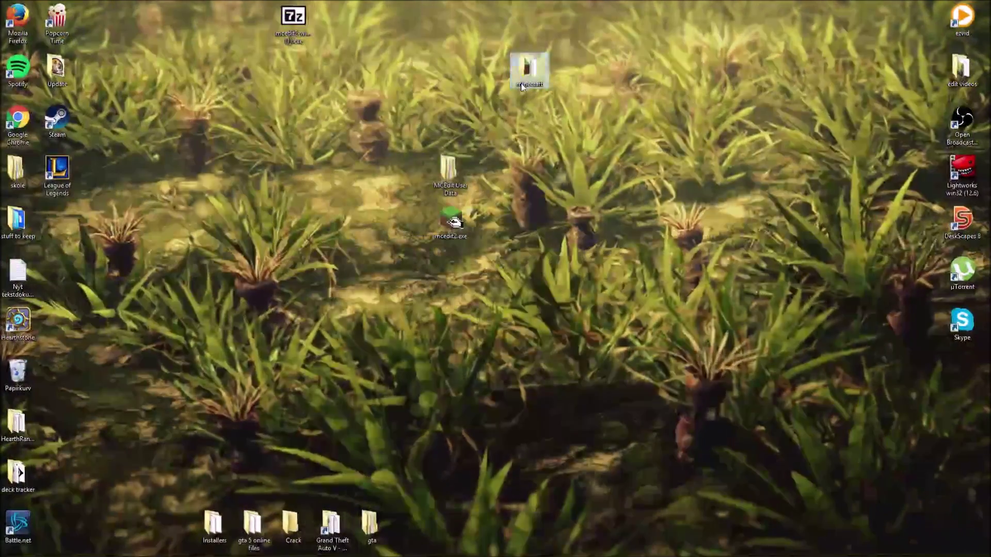
# Open the minecraft folder from the desktop and create a new folder named mcedit in it.
pyautogui.doubleClick(521, 83)
pyautogui.moveTo(541, 8); pyautogui.dragTo(809, 103)
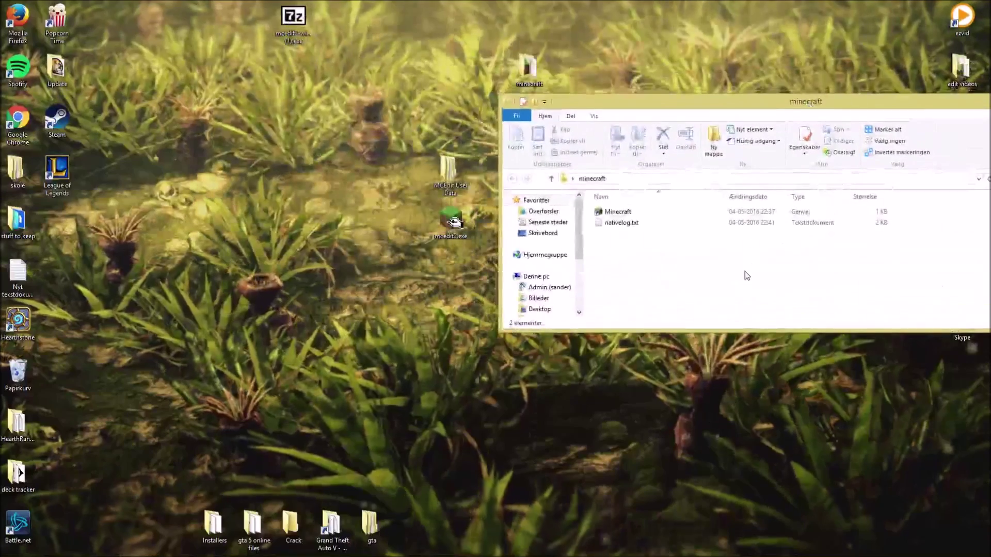
pyautogui.rightClick(747, 275)
pyautogui.moveTo(783, 394)
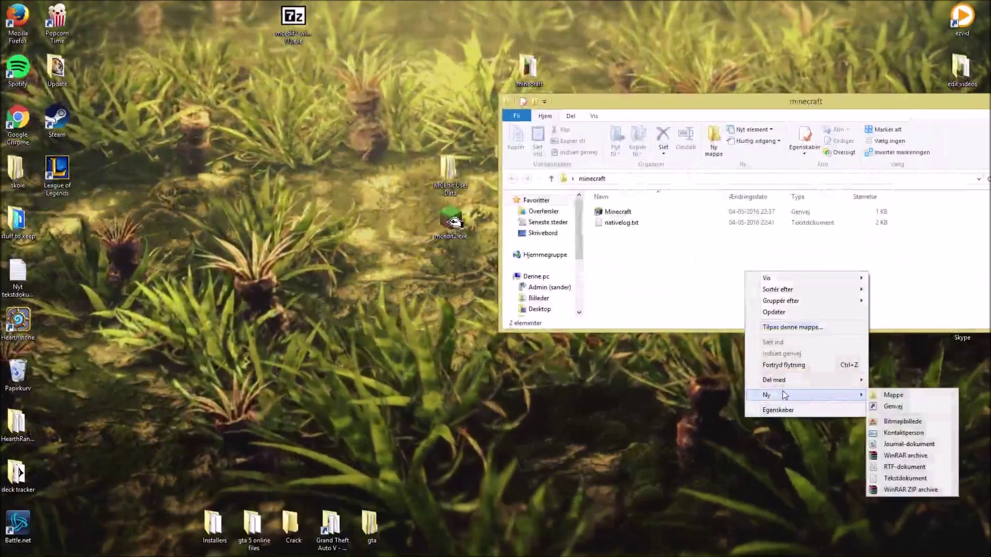
pyautogui.click(893, 395)
pyautogui.write('mc')
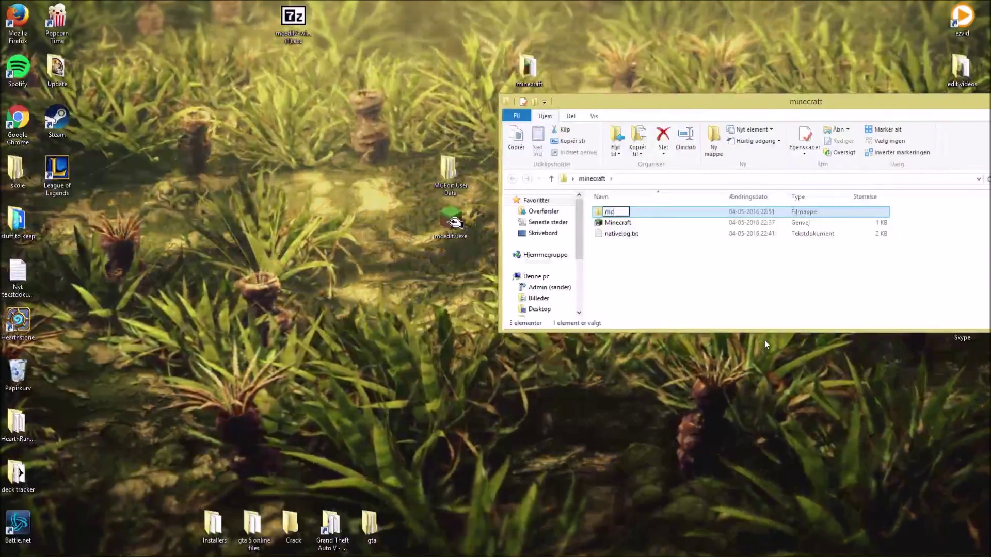
pyautogui.write('edit')
pyautogui.press('Return')
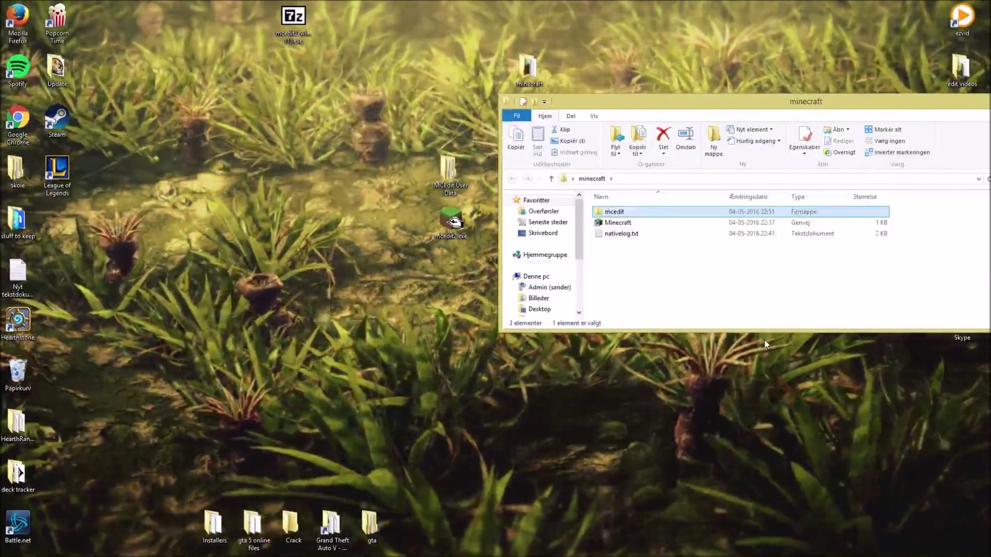
# Move MCEdit User Data and mcedit2.exe from the desktop into the mcedit folder and open that folder.
pyautogui.moveTo(395, 264); pyautogui.dragTo(686, 211)
pyautogui.doubleClick(685, 211)
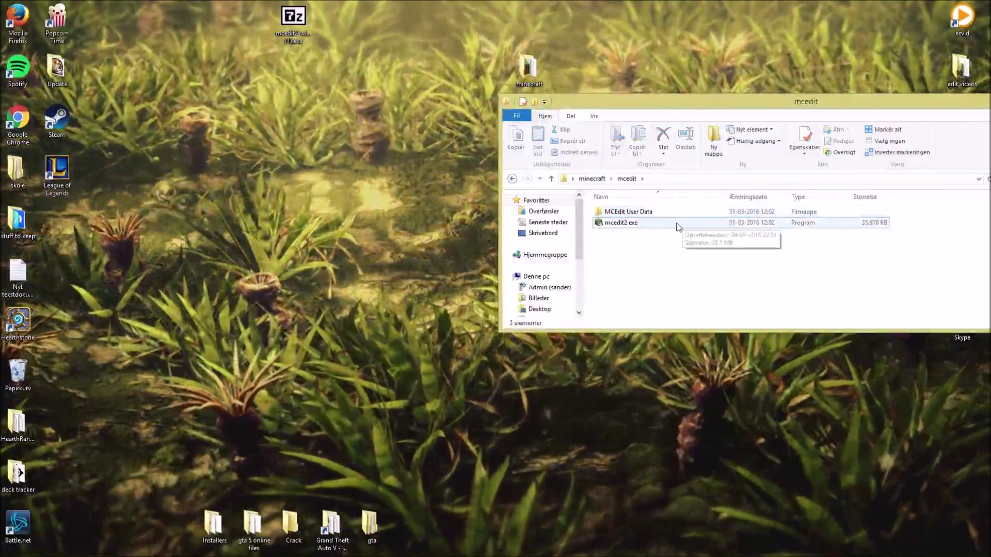
# Run mcedit2.exe despite the SmartScreen block, then close MCEdit and move the mcedit folder window toward the middle of the desktop.
pyautogui.doubleClick(677, 224)
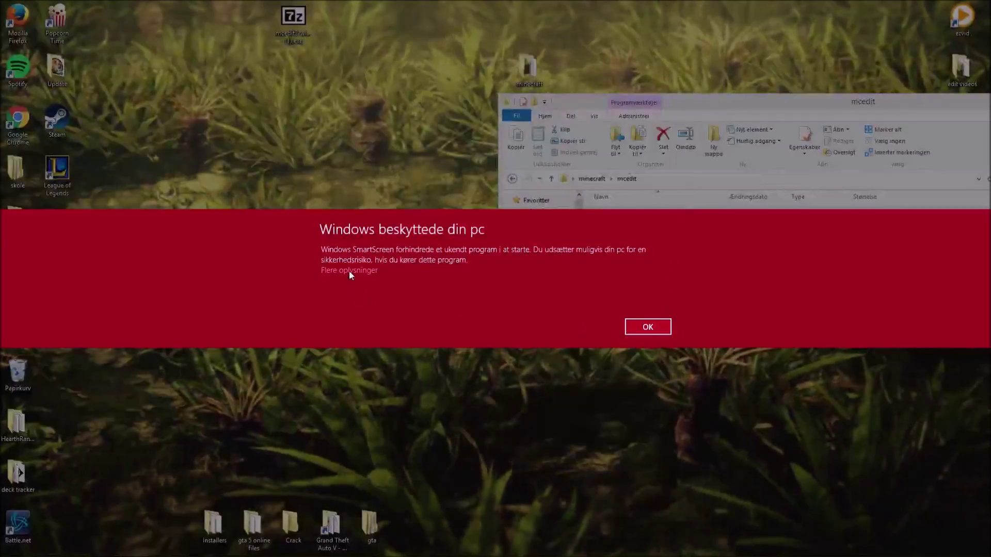
pyautogui.click(349, 271)
pyautogui.click(579, 325)
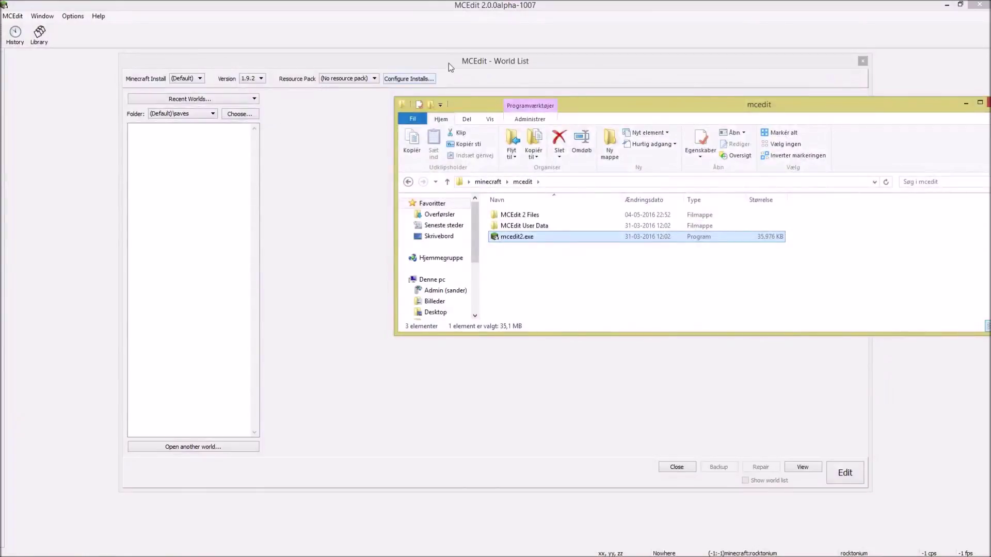
pyautogui.click(448, 64)
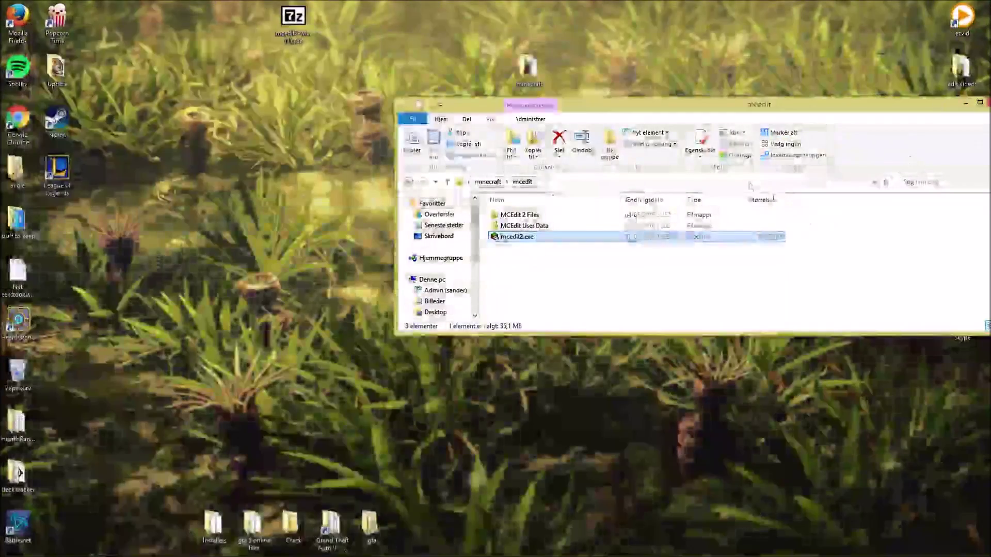
pyautogui.moveTo(672, 101); pyautogui.dragTo(468, 110)
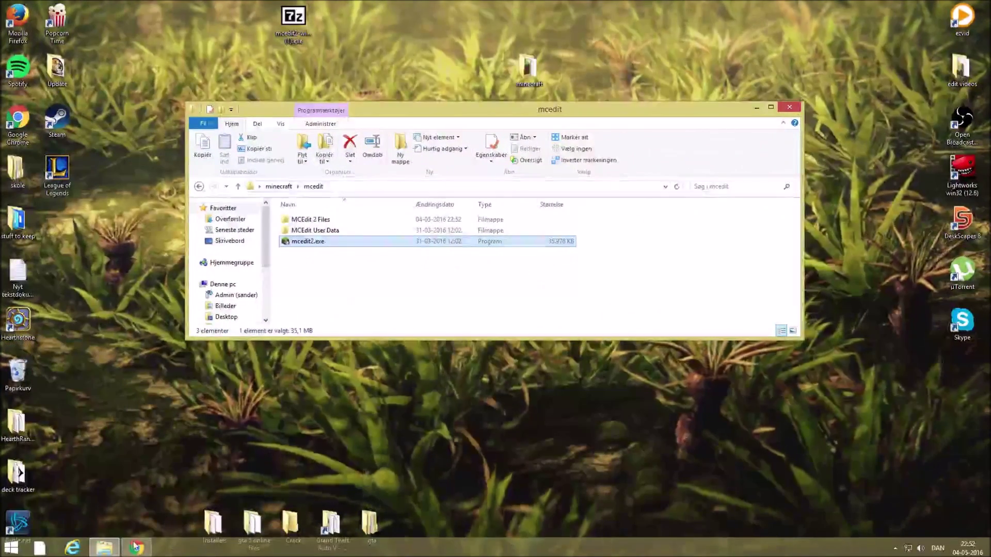
# Switch to Chrome, search for planetminecraft in a new tab and open the Planet Minecraft website.
pyautogui.moveTo(136, 551)
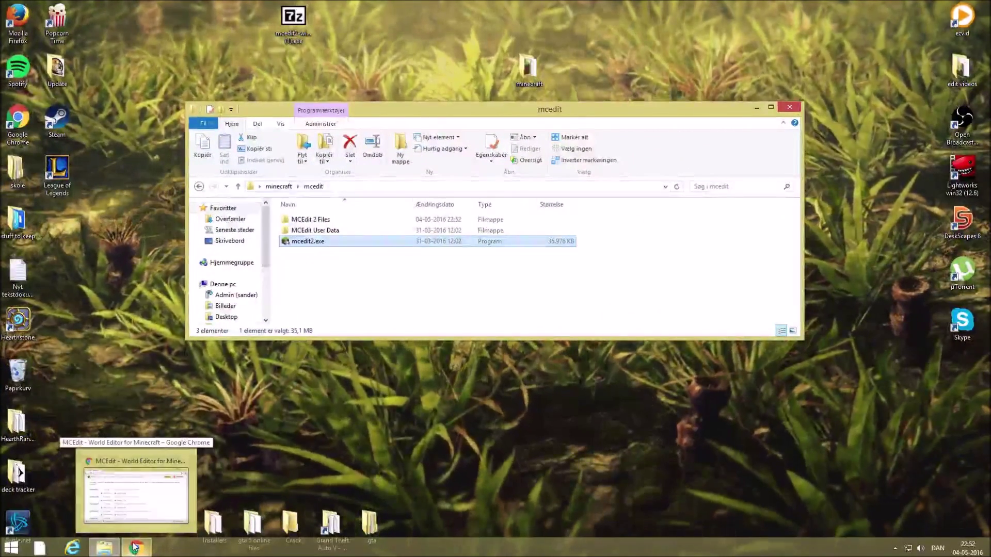
pyautogui.click(136, 551)
pyautogui.doubleClick(412, 85)
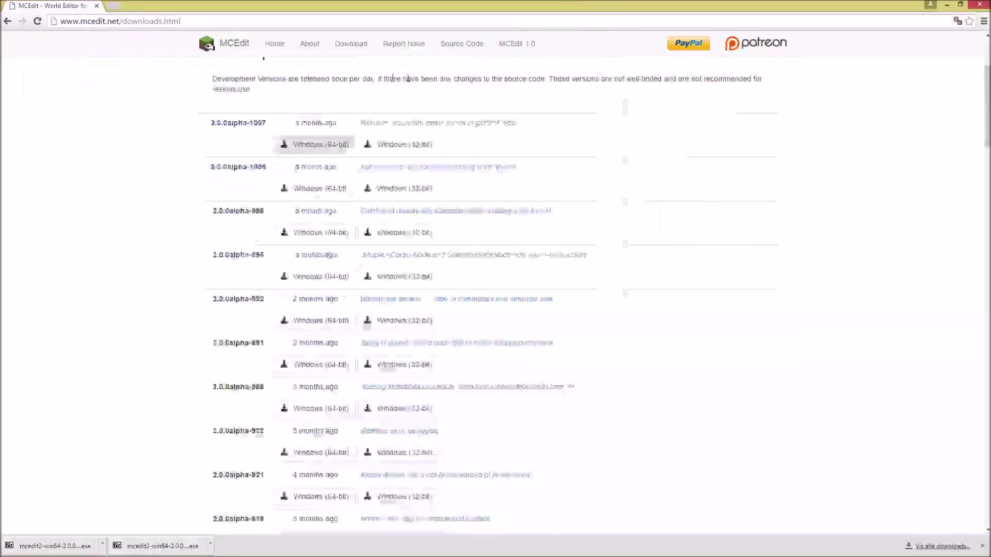
pyautogui.click(115, 6)
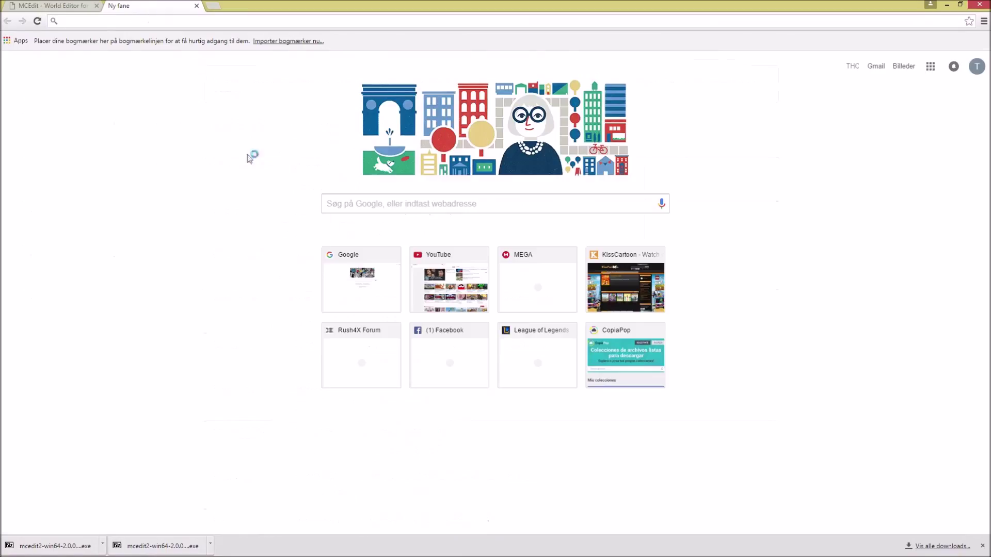
pyautogui.write('planetminecraft')
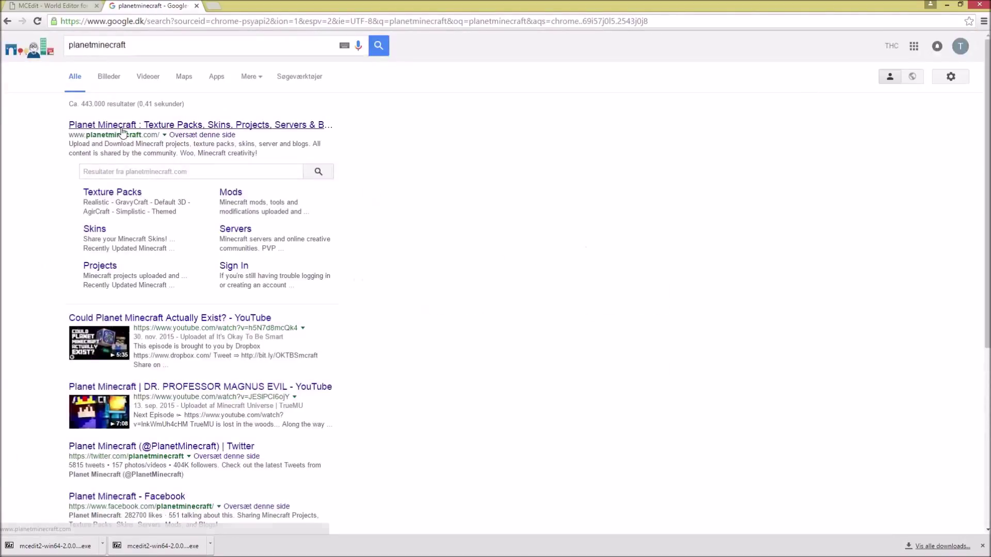
pyautogui.click(125, 128)
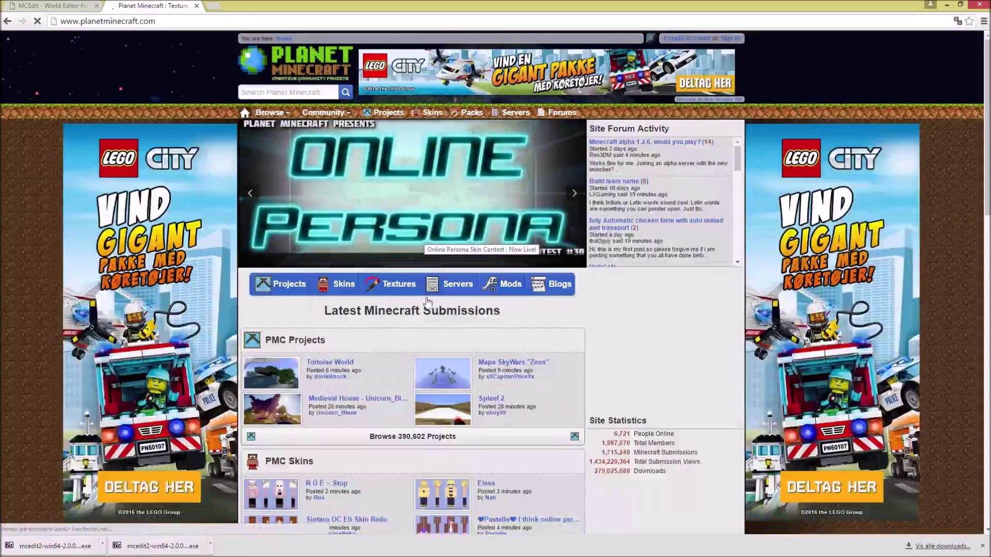
# Open the Projects section of Planet Minecraft.
pyautogui.scroll(-1, 287, 98)
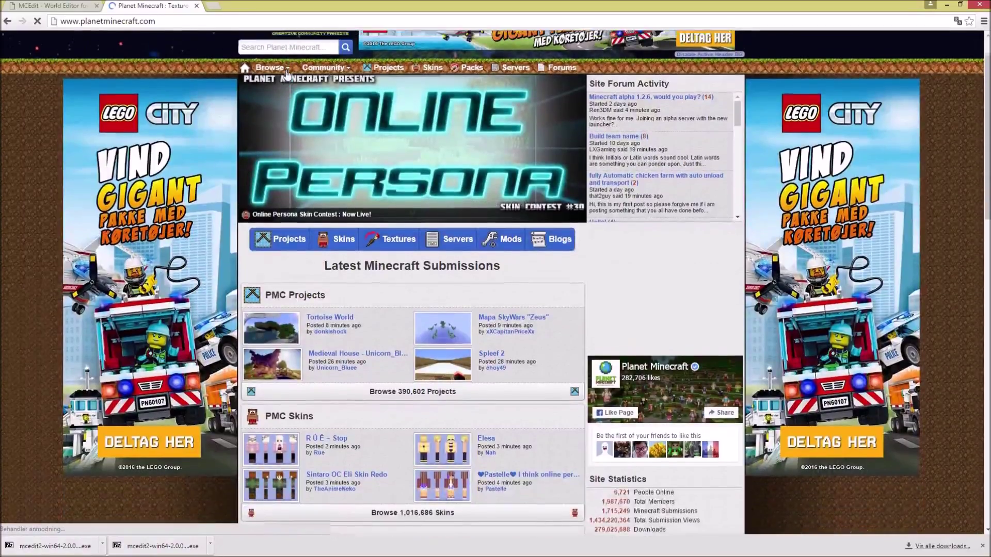
pyautogui.scroll(1, 297, 96)
pyautogui.click(386, 113)
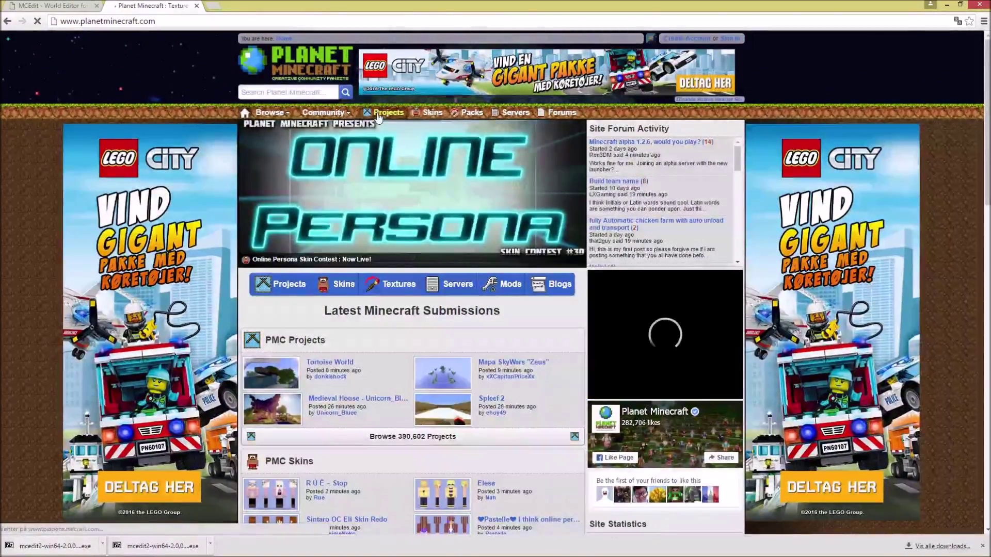
# Look through the recently updated projects, view the Colossus superyacht WIP page and return to the project list.
pyautogui.scroll(-2, 445, 310)
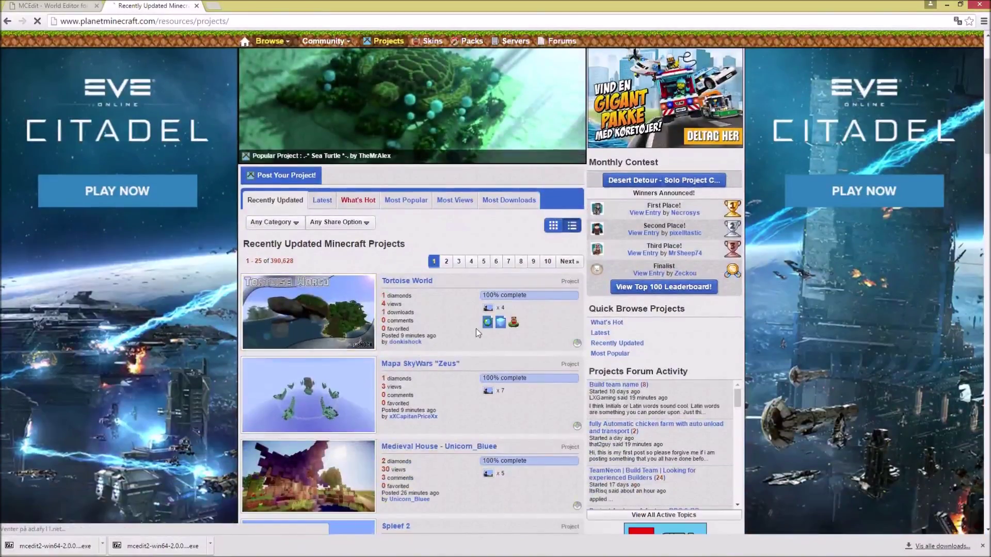
pyautogui.scroll(-3, 476, 328)
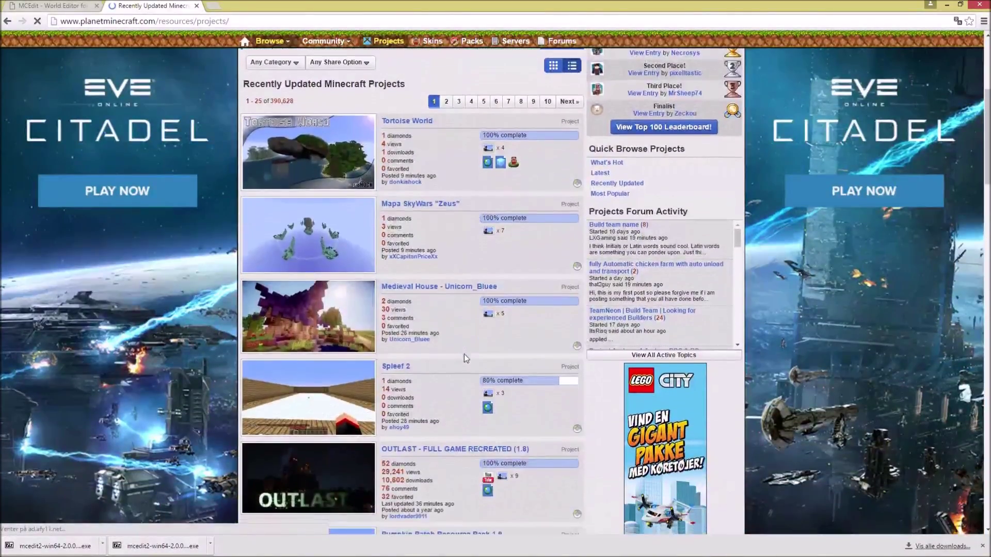
pyautogui.scroll(-8, 463, 354)
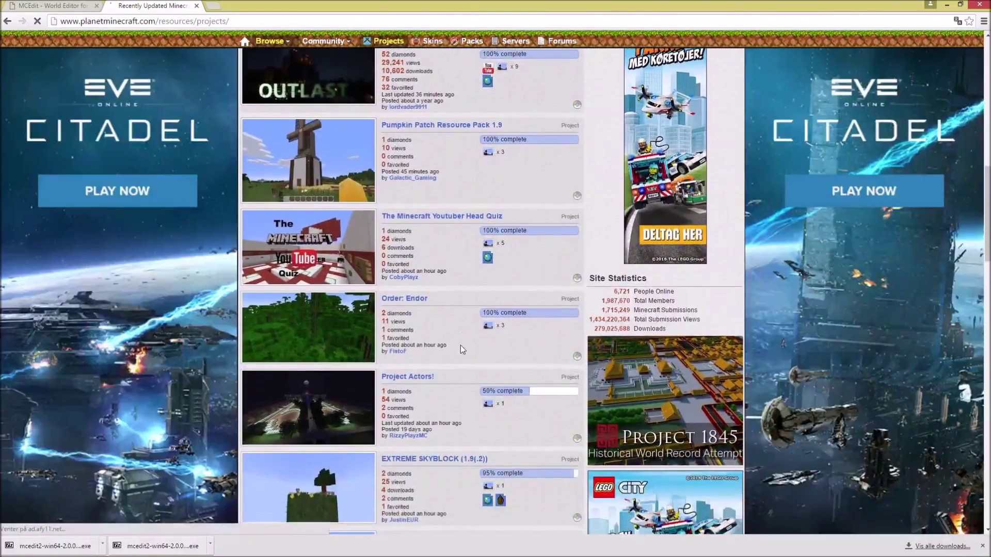
pyautogui.scroll(-7, 461, 346)
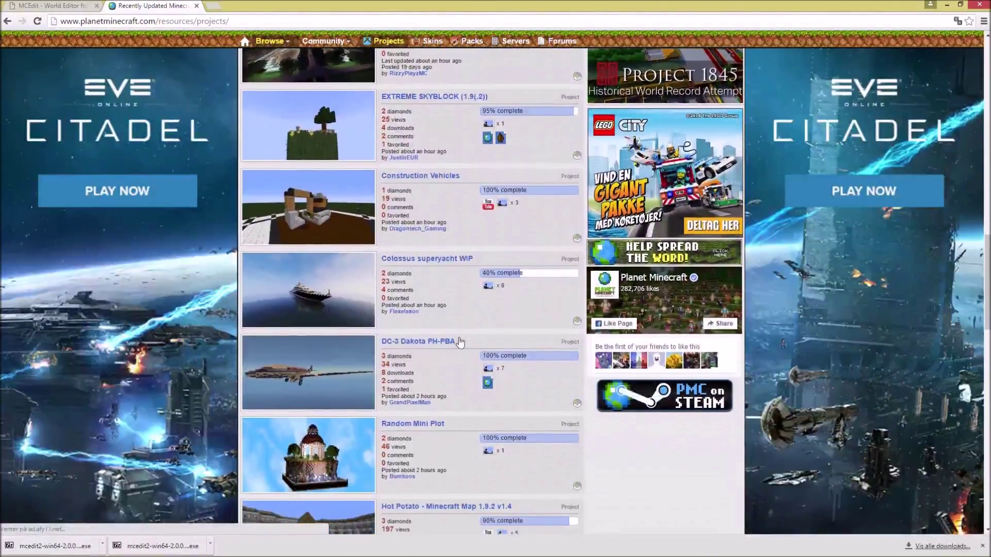
pyautogui.scroll(-1, 470, 373)
pyautogui.scroll(-5, 460, 342)
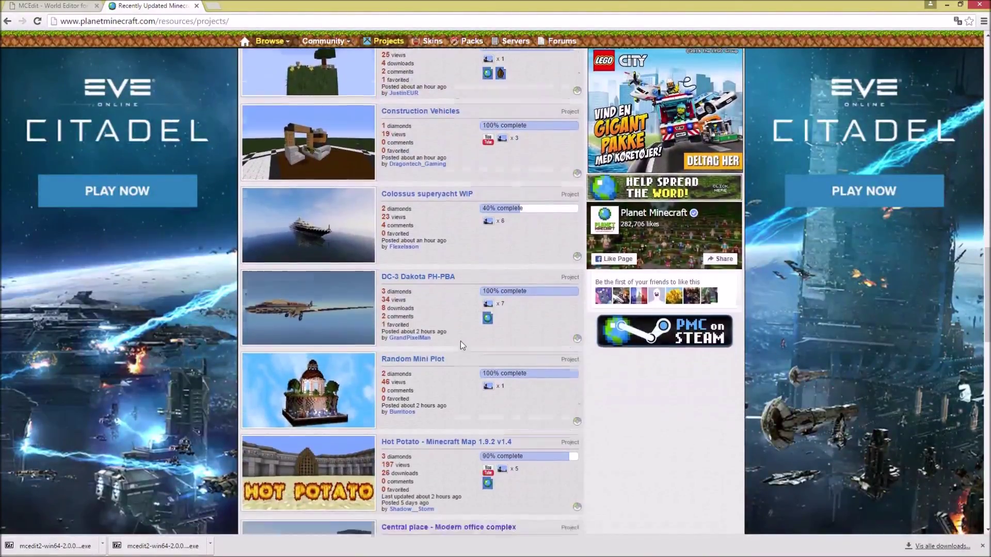
pyautogui.scroll(-1, 457, 338)
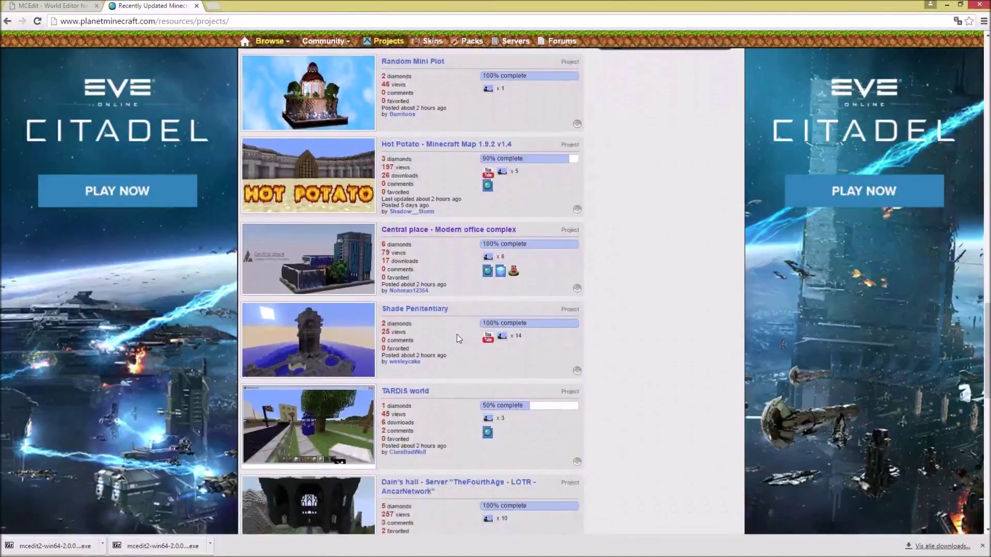
pyautogui.scroll(-4, 458, 338)
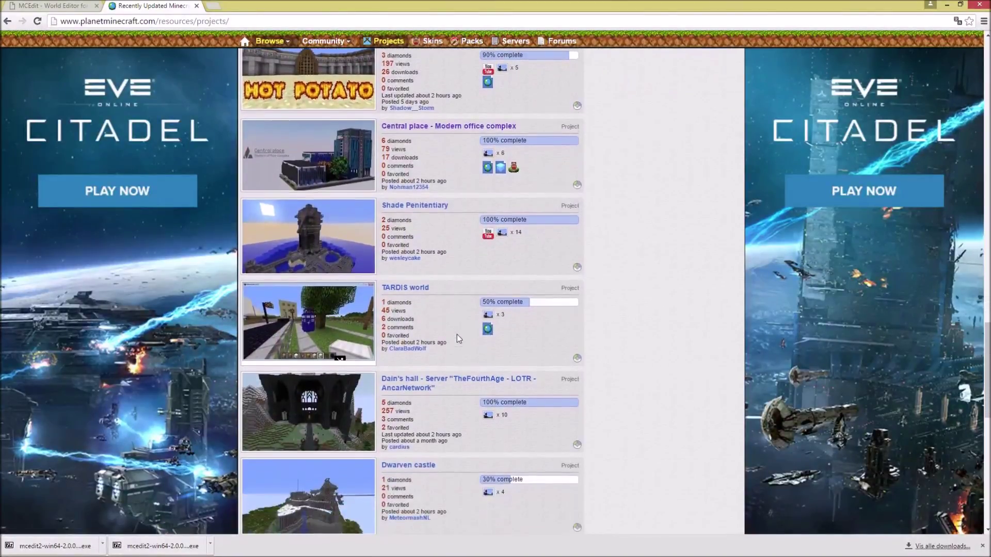
pyautogui.scroll(-1, 457, 336)
pyautogui.scroll(-4, 456, 338)
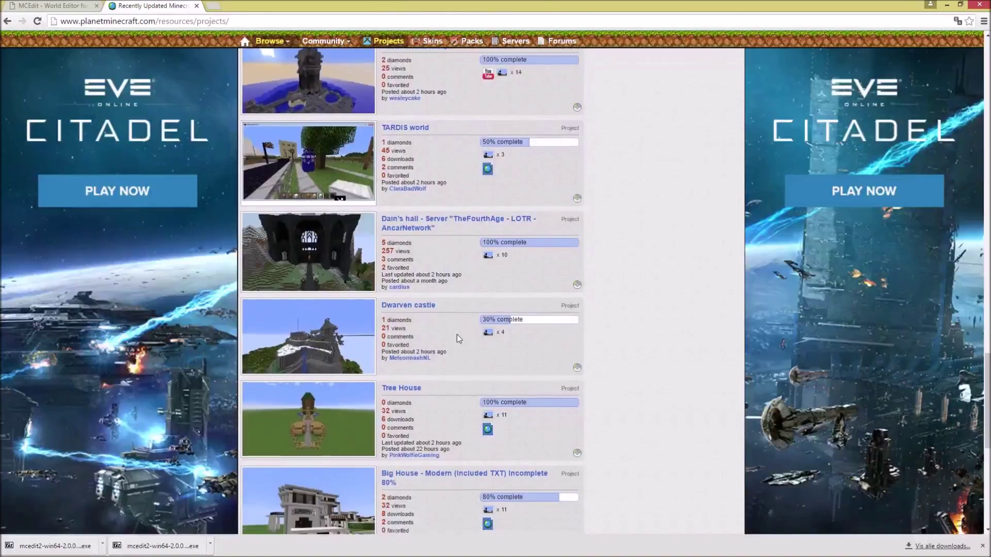
pyautogui.scroll(-4, 458, 339)
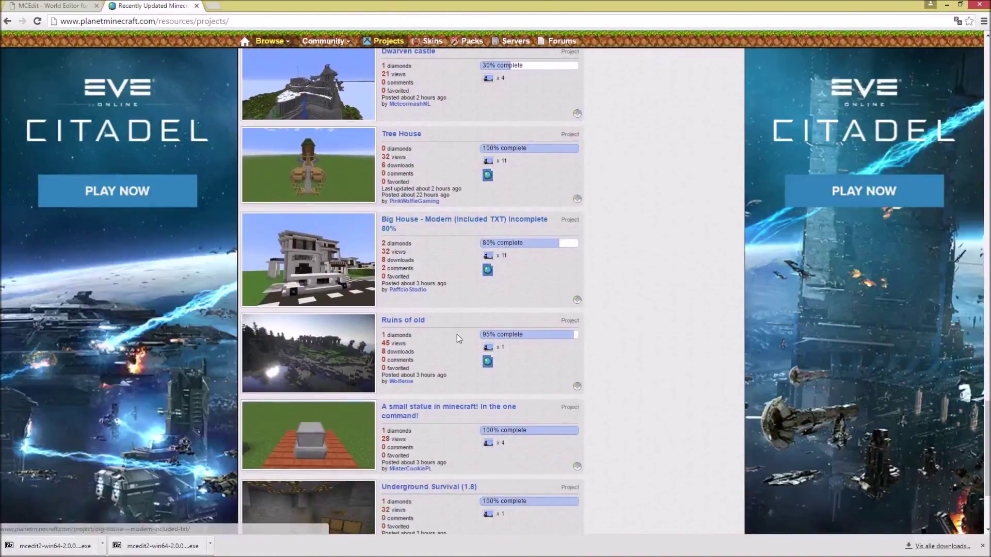
pyautogui.scroll(-1, 457, 338)
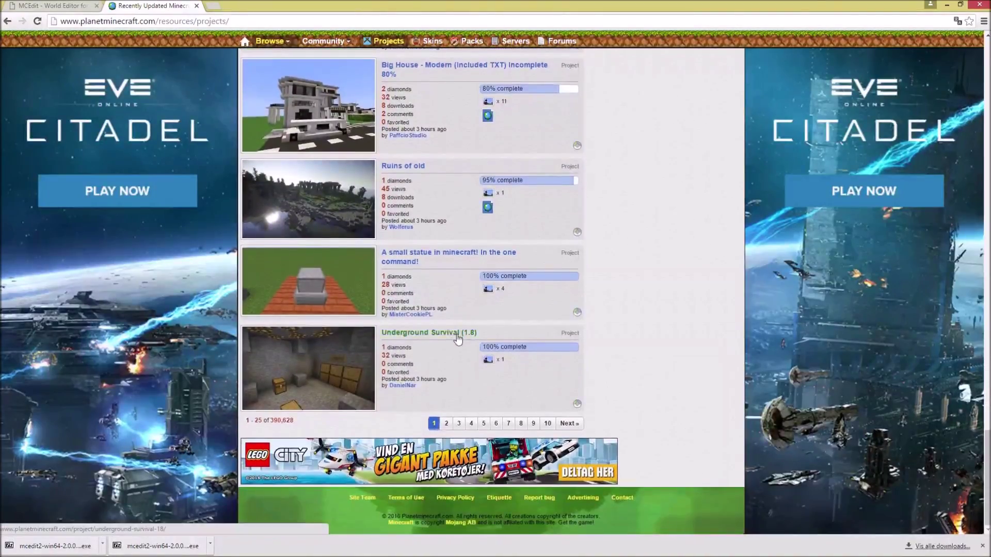
pyautogui.scroll(15, 451, 348)
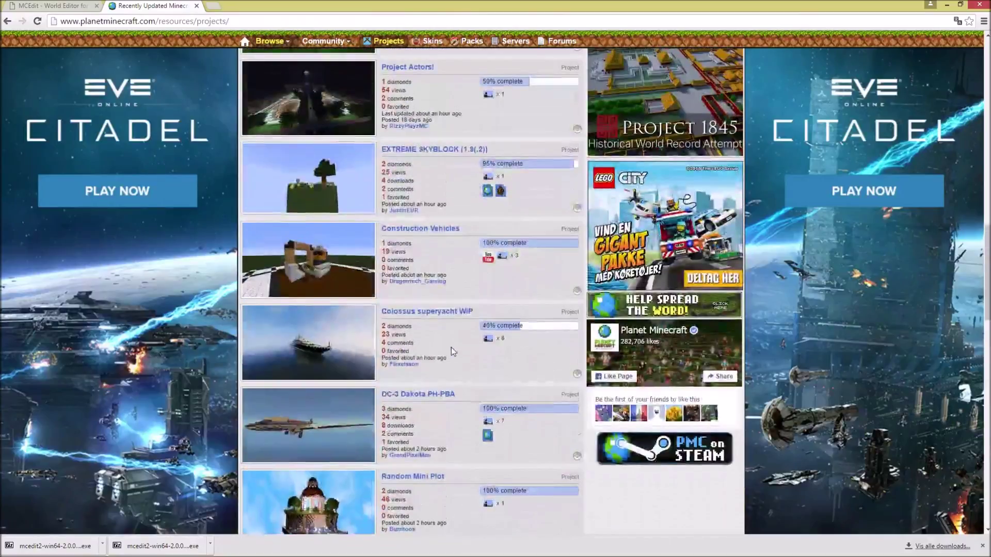
pyautogui.scroll(1, 405, 368)
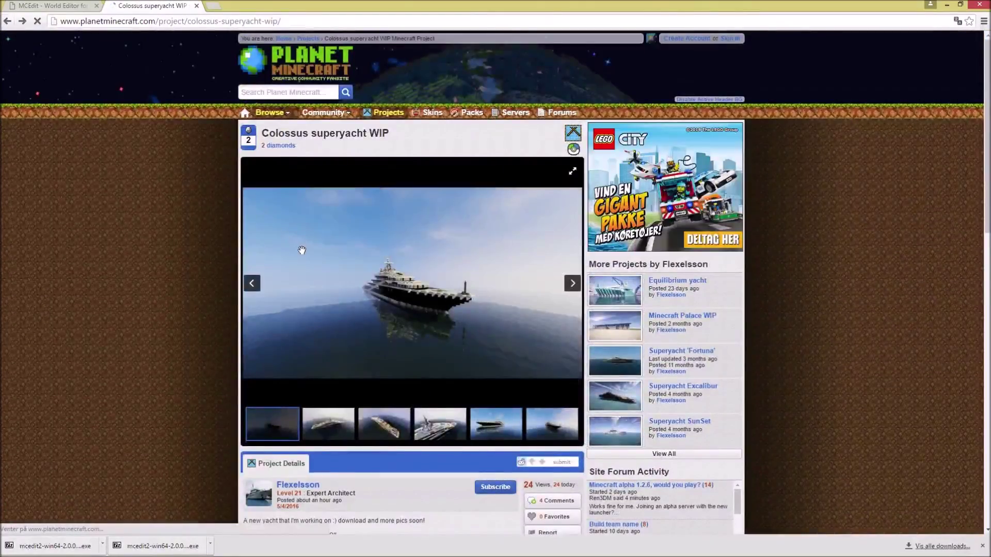
pyautogui.click(7, 21)
# Open the Tortoise World project and download its MCEdit schematic.
pyautogui.scroll(8, 439, 226)
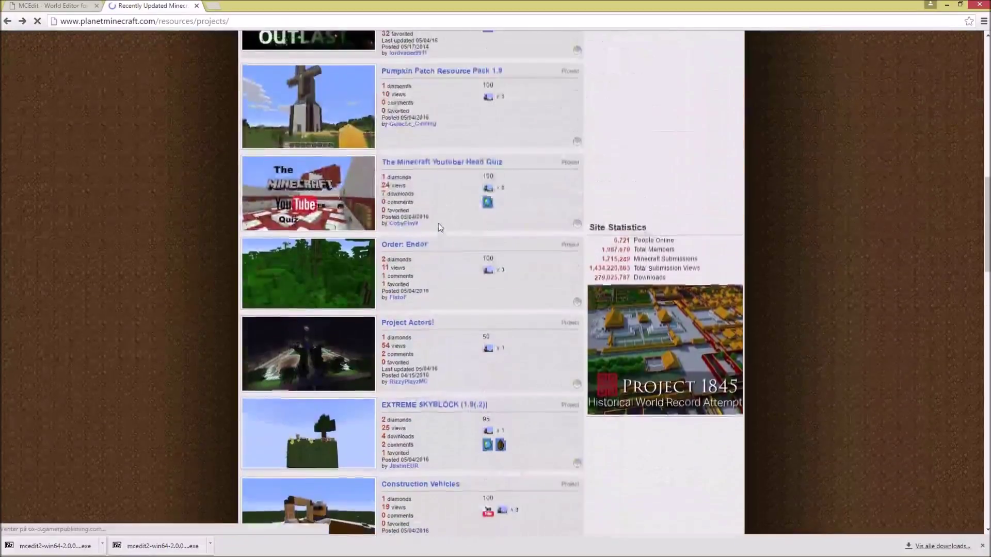
pyautogui.scroll(7, 447, 261)
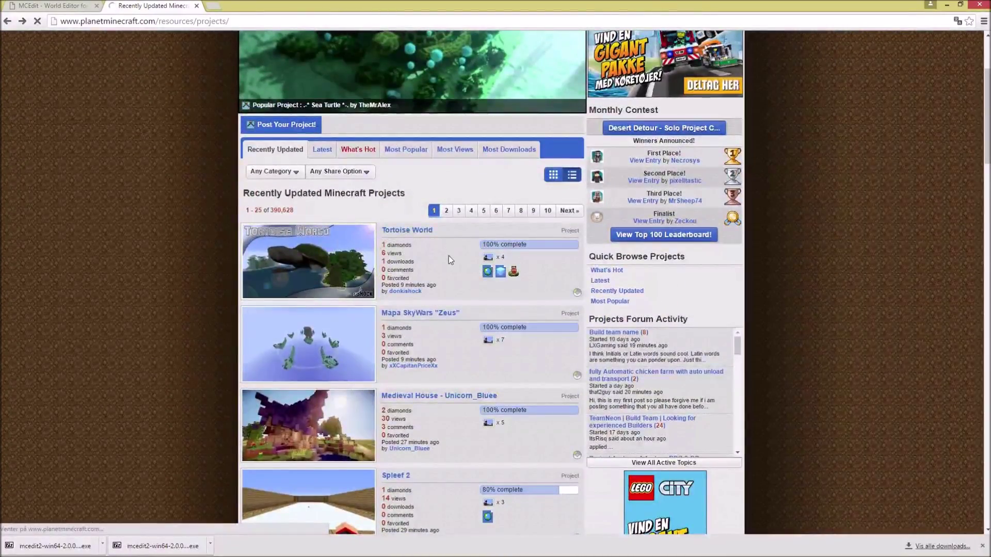
pyautogui.click(407, 230)
pyautogui.scroll(-8, 604, 309)
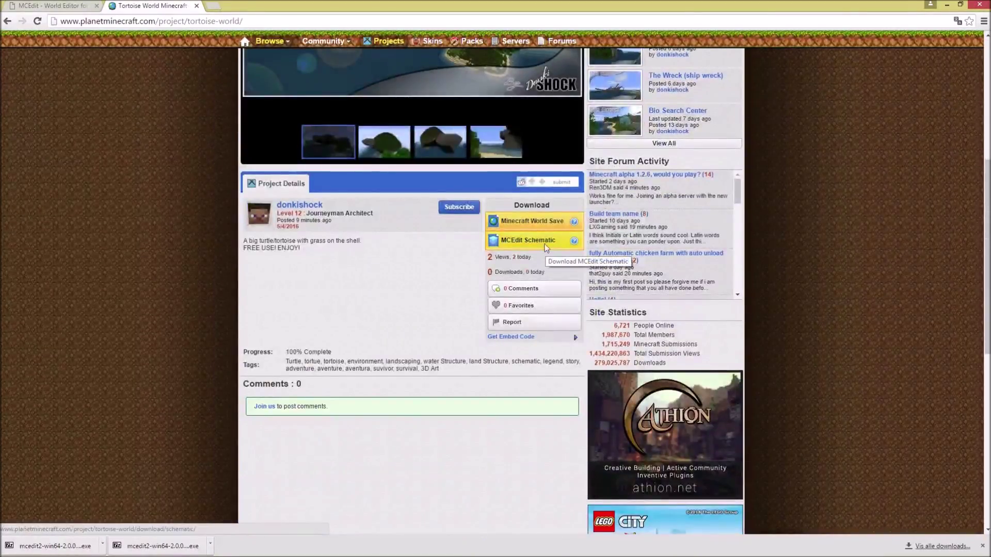
pyautogui.click(544, 246)
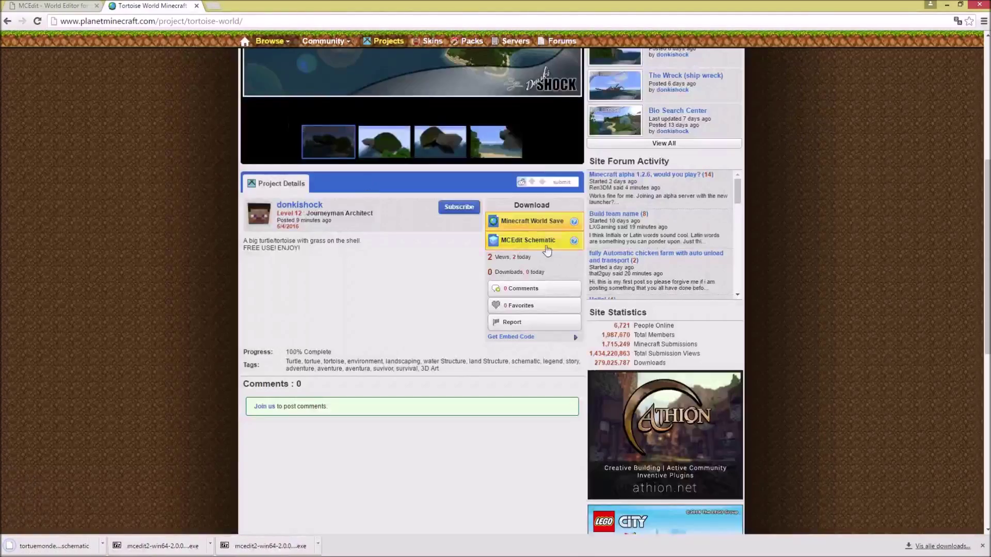
# Shrink the browser window, place the downloaded tortuemonde schematic file on the desktop and close the browser.
pyautogui.scroll(4, 519, 230)
pyautogui.scroll(-2, 524, 347)
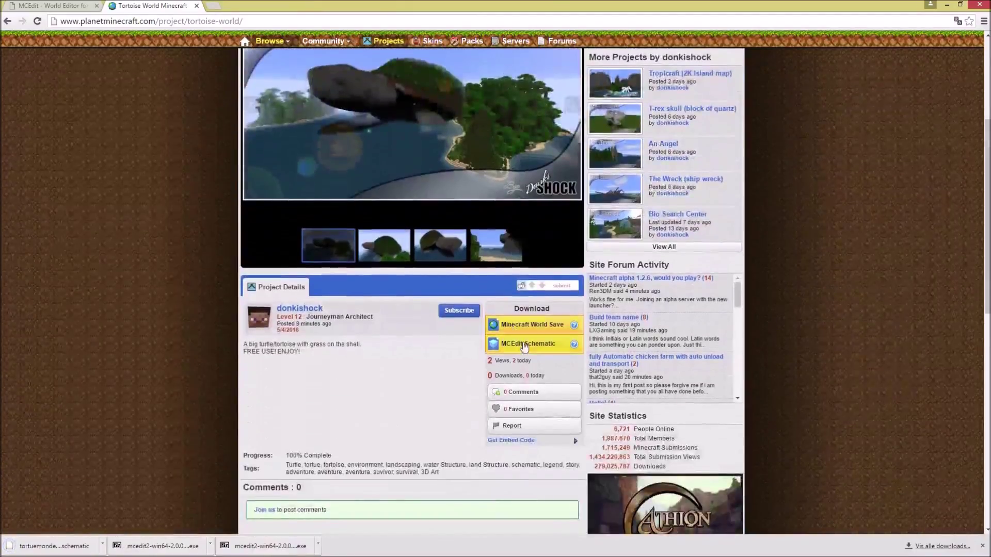
pyautogui.scroll(4, 561, 334)
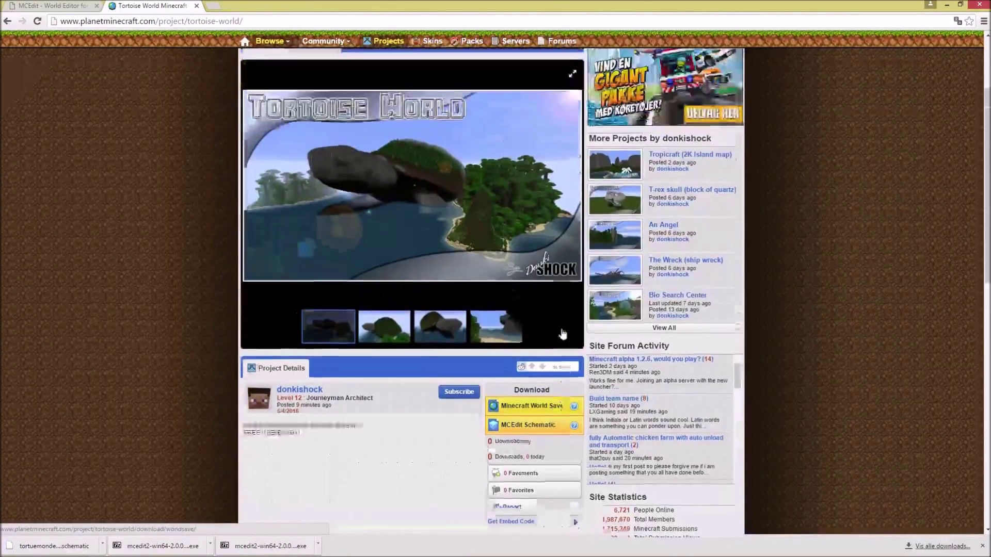
pyautogui.scroll(-3, 133, 324)
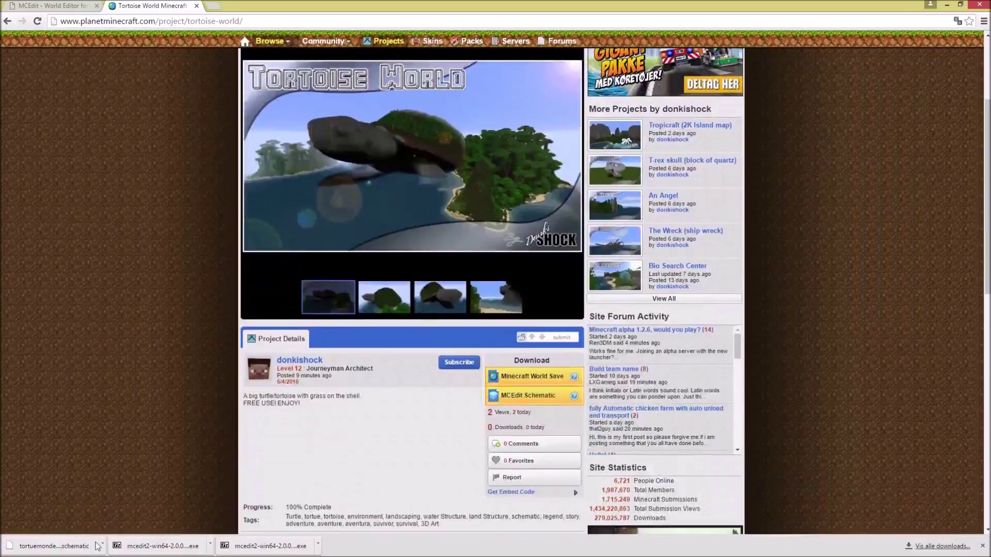
pyautogui.moveTo(455, 5); pyautogui.dragTo(613, 76)
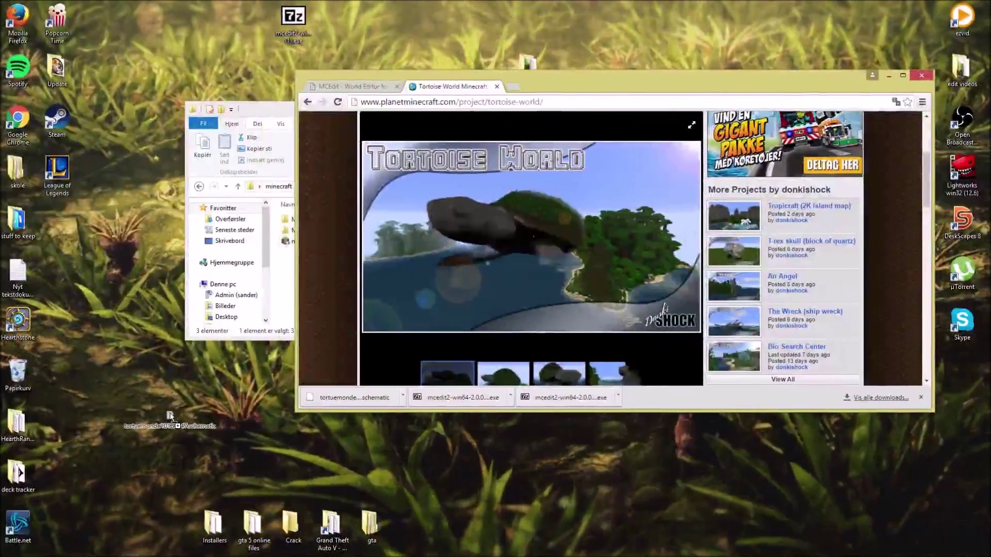
pyautogui.moveTo(170, 415); pyautogui.dragTo(173, 392)
pyautogui.press('F2')
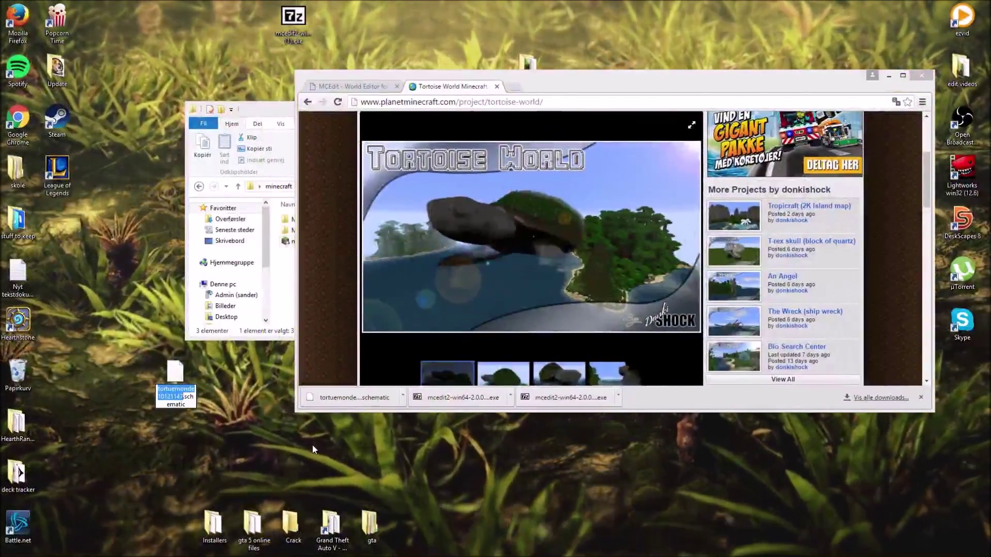
pyautogui.click(312, 450)
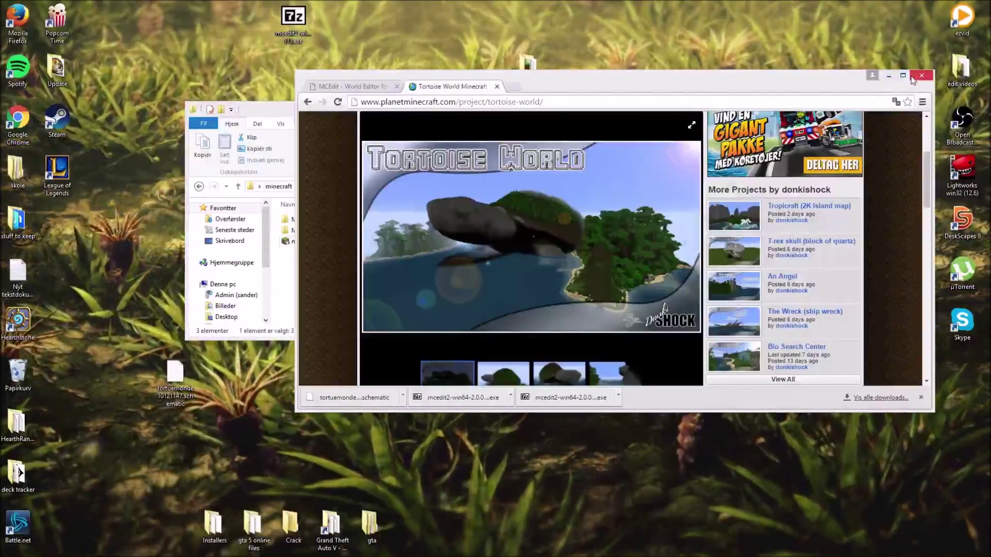
pyautogui.click(913, 78)
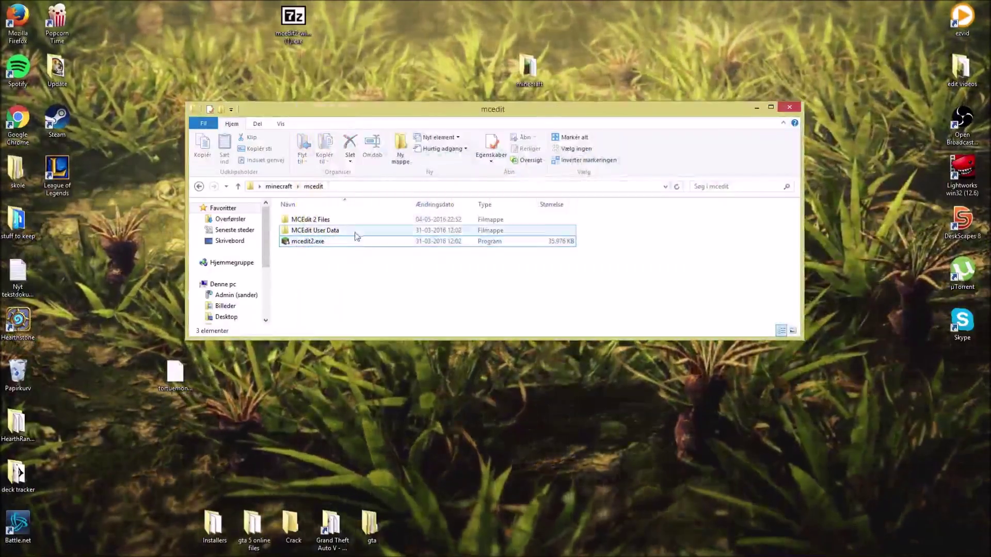
pyautogui.click(342, 239)
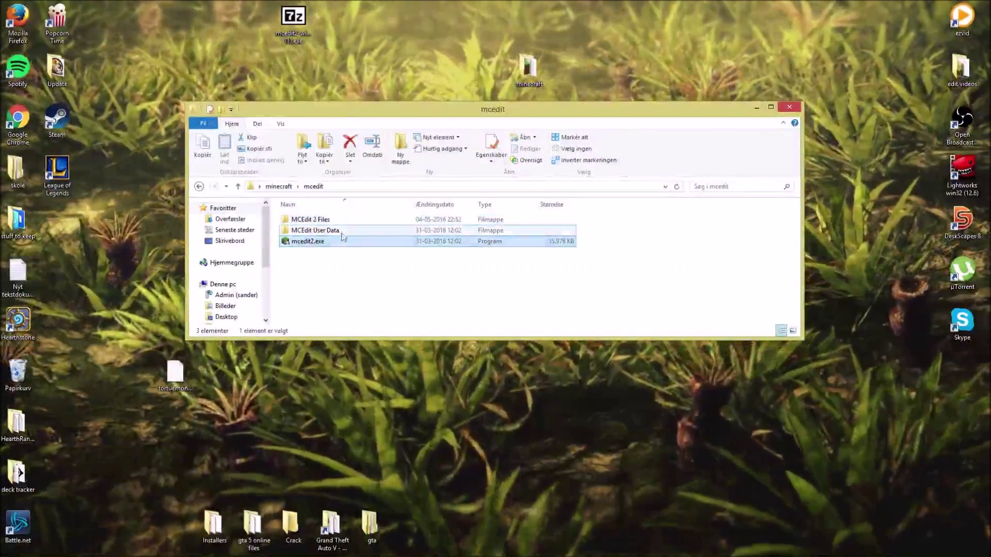
pyautogui.doubleClick(333, 230)
pyautogui.doubleClick(326, 220)
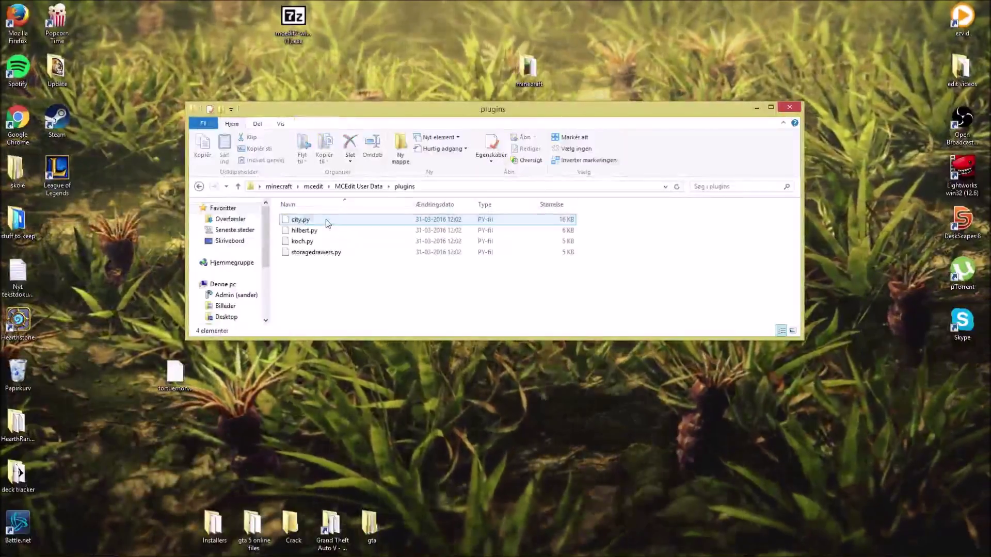
pyautogui.press('BackSpace')
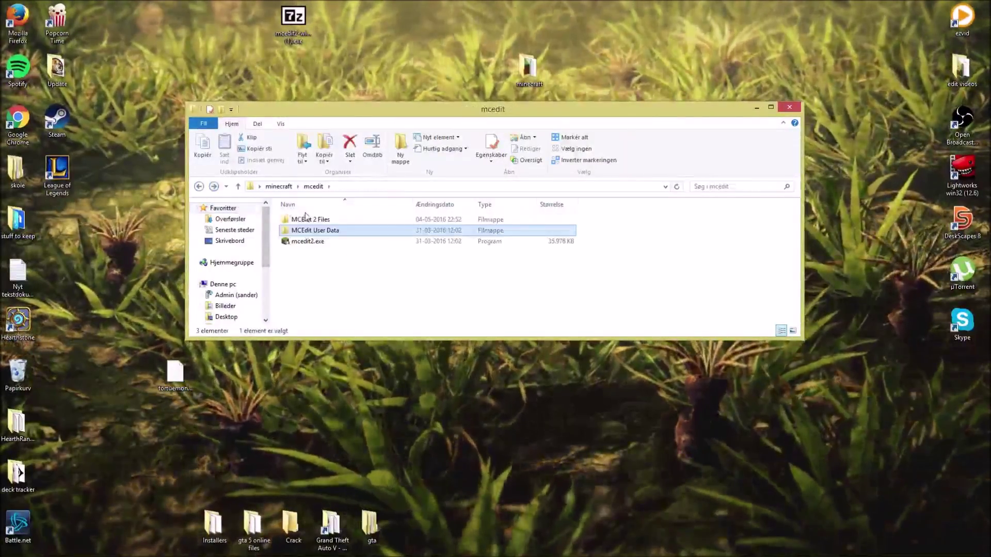
# Move the tortuemonde schematic from the desktop into the schematics folder of MCEdit 2 Files and close the folder window.
pyautogui.doubleClick(307, 220)
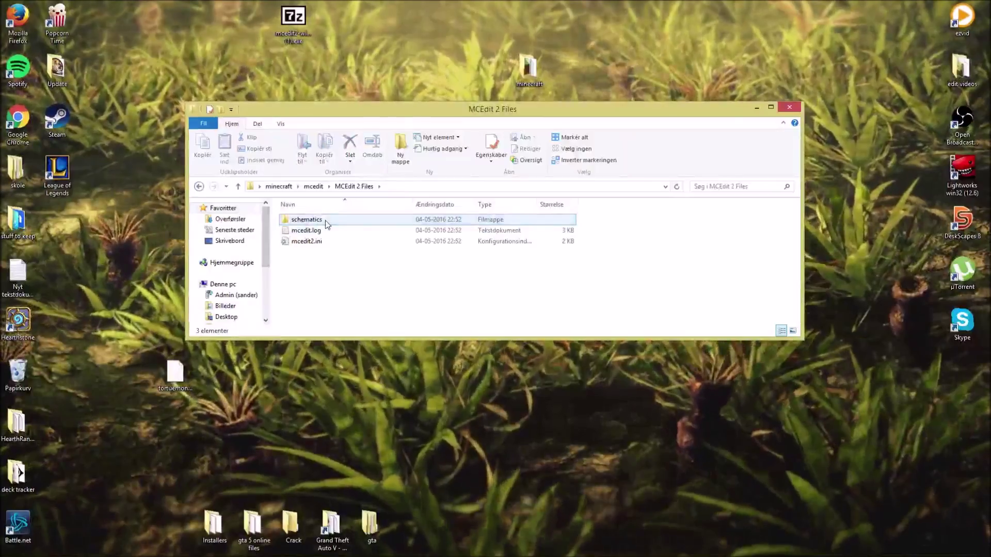
pyautogui.doubleClick(325, 221)
pyautogui.moveTo(175, 372); pyautogui.dragTo(433, 265)
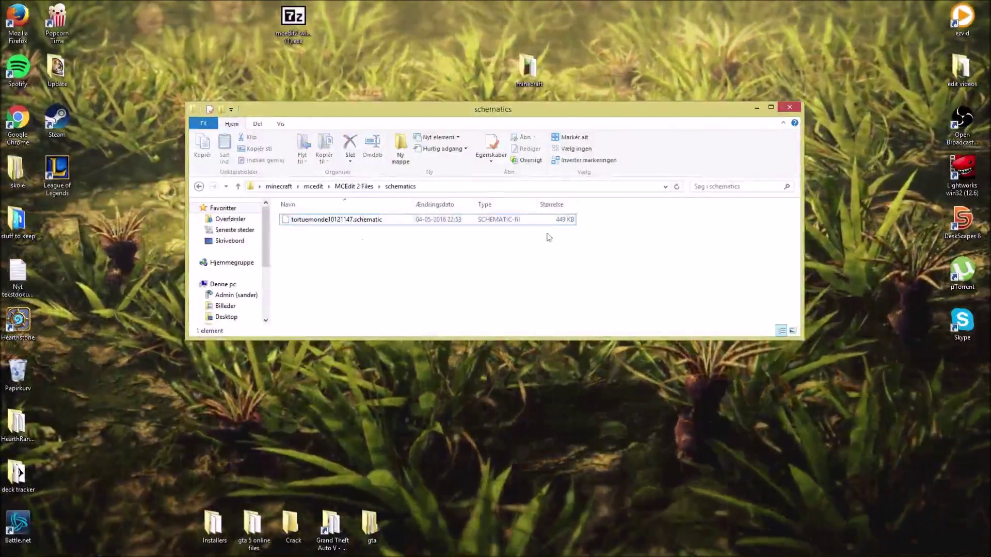
pyautogui.click(362, 222)
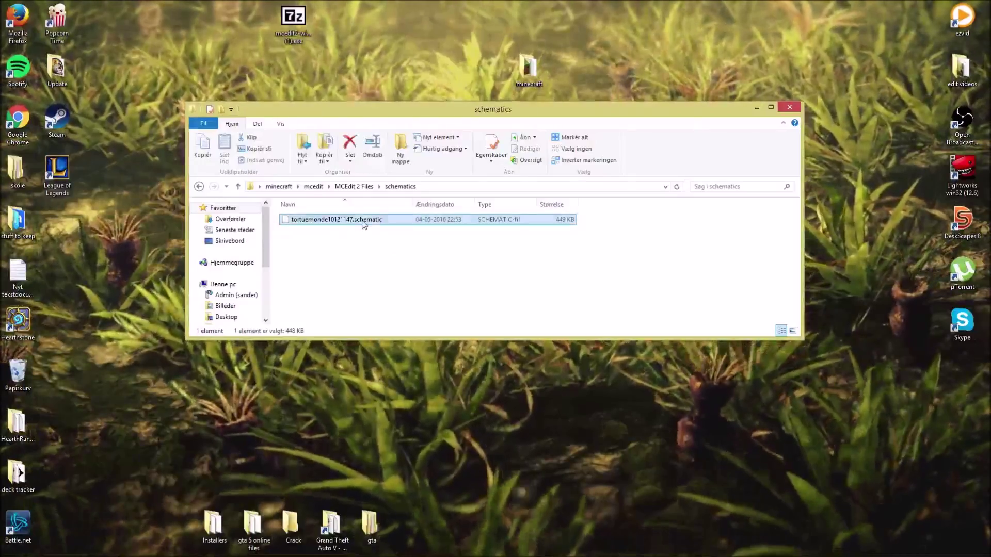
pyautogui.click(791, 108)
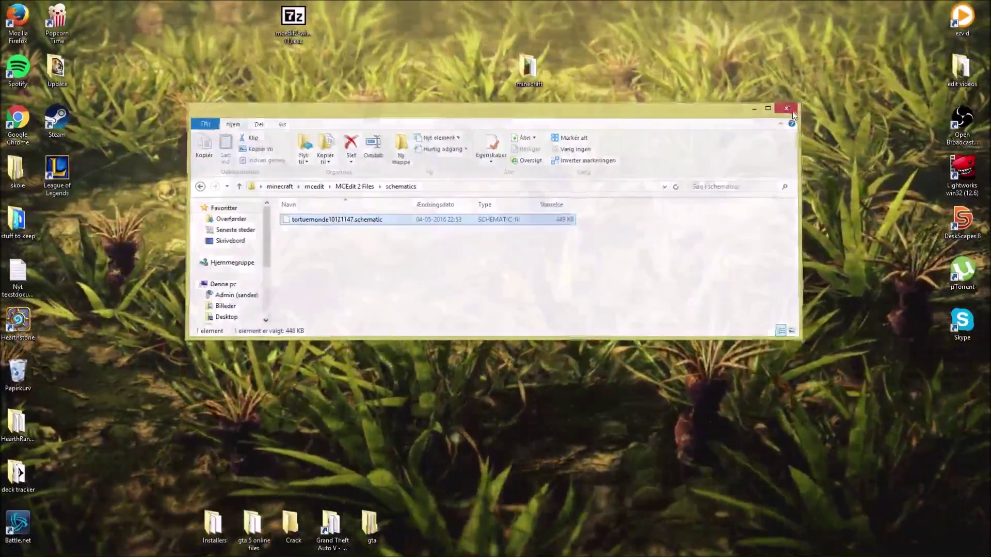
# Open the Minecraft launcher from the desktop's minecraft folder and start the game.
pyautogui.doubleClick(529, 67)
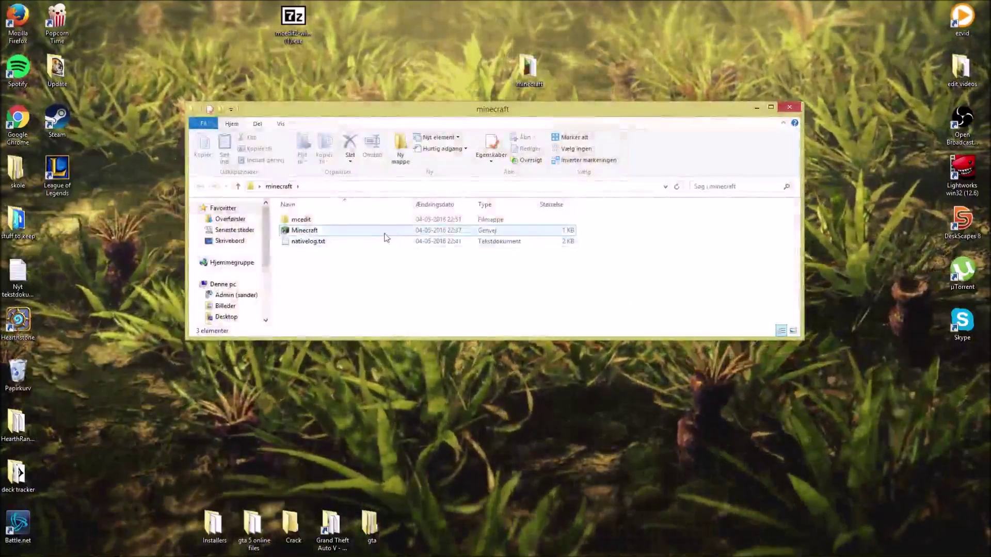
pyautogui.doubleClick(385, 231)
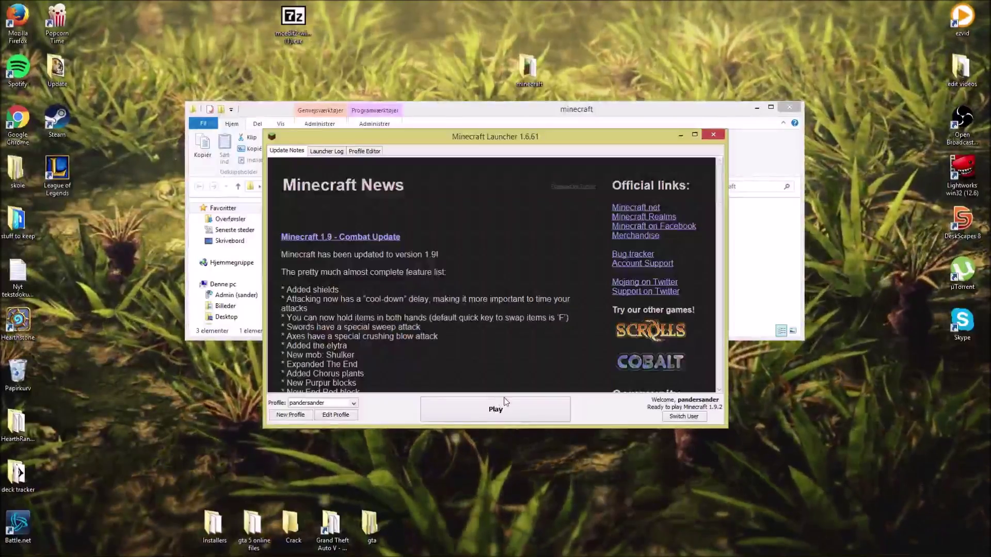
pyautogui.click(501, 403)
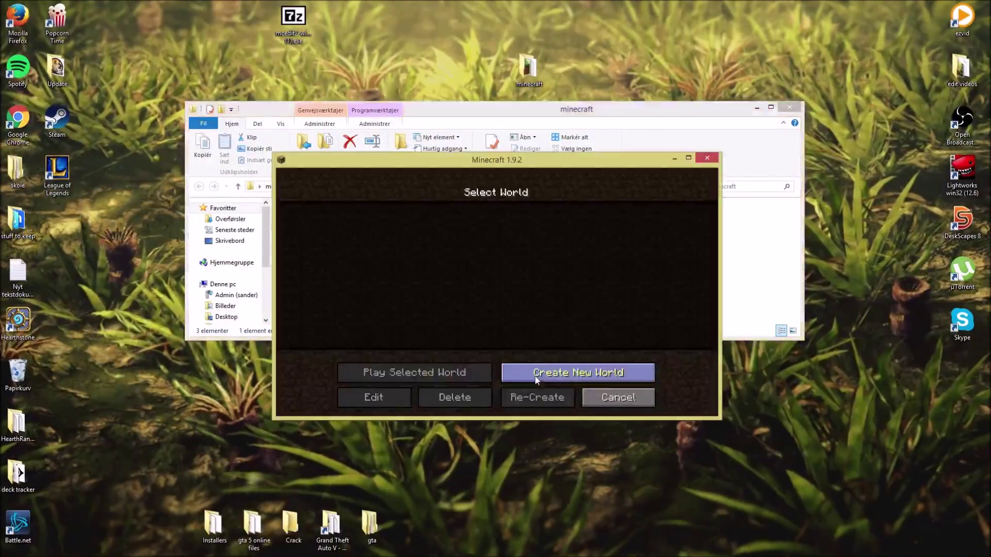
# Start creating a new singleplayer world and name it Mc edit tutorial.
pyautogui.click(568, 372)
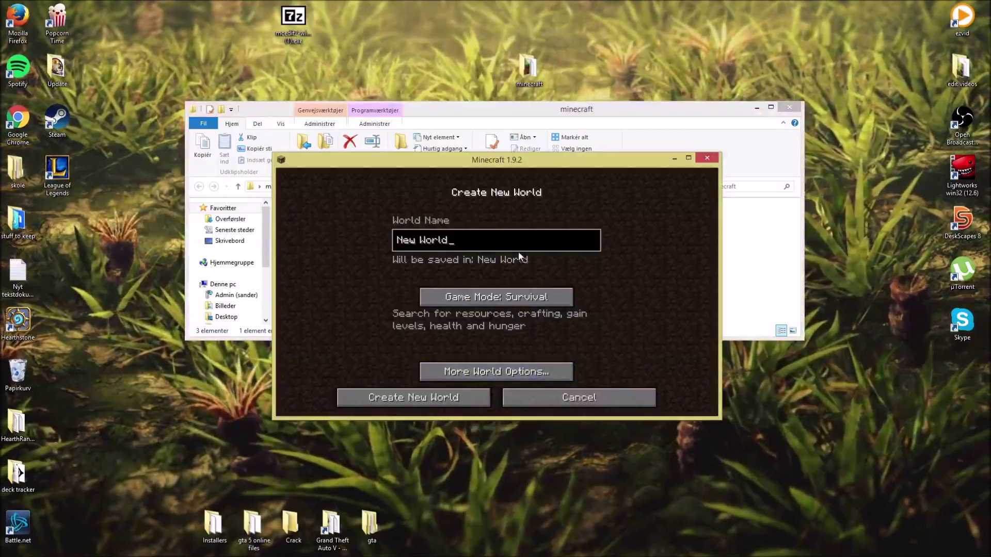
pyautogui.press('BackSpace')
pyautogui.press('BackSpace')
pyautogui.press('BackSpace')
pyautogui.press('BackSpace')
pyautogui.press('BackSpace')
pyautogui.press('BackSpace')
pyautogui.press('BackSpace')
pyautogui.press('BackSpace')
pyautogui.press('BackSpace')
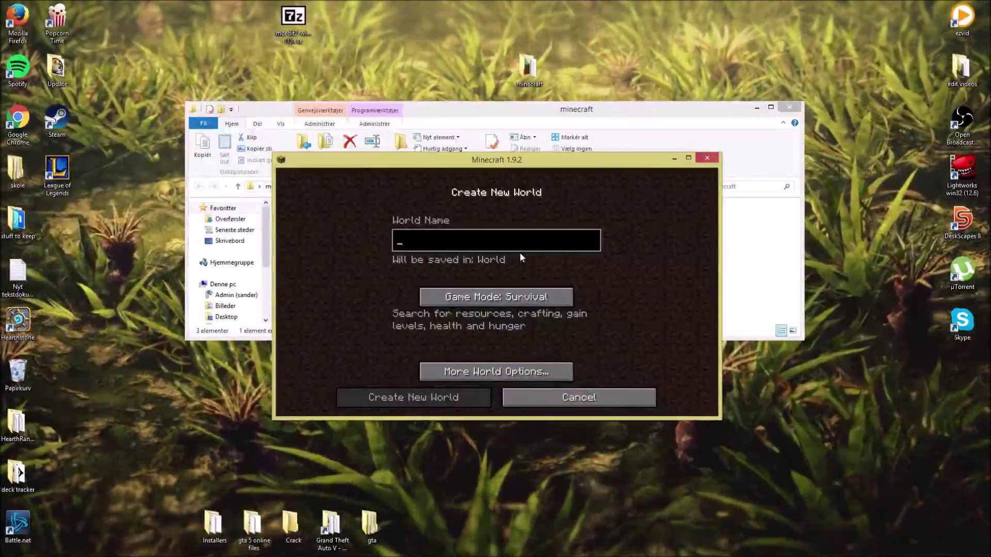
pyautogui.write('Mc edit tu')
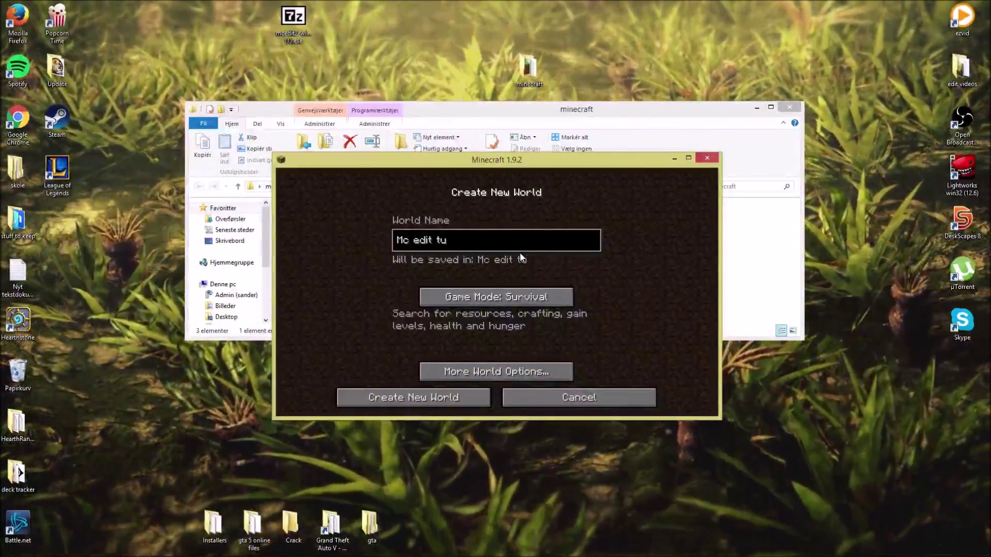
pyautogui.write('torial')
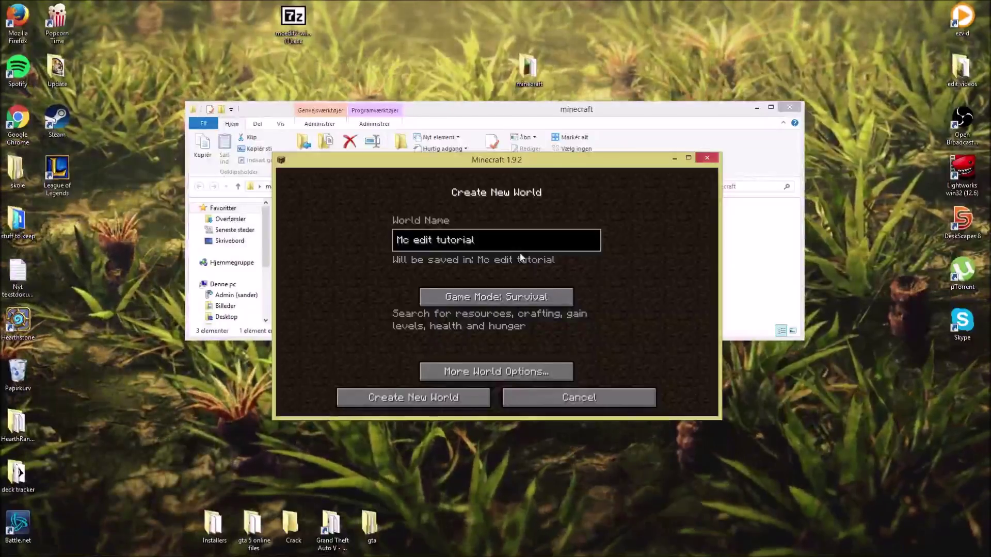
# Set the game mode to Creative and generate the Mc edit tutorial world.
pyautogui.click(509, 299)
pyautogui.click(511, 301)
pyautogui.click(512, 304)
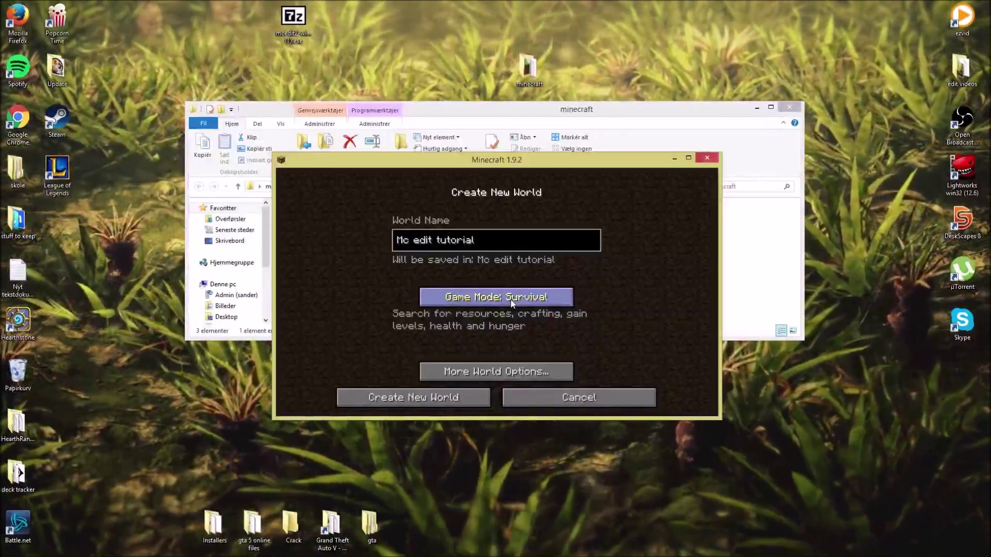
pyautogui.click(512, 303)
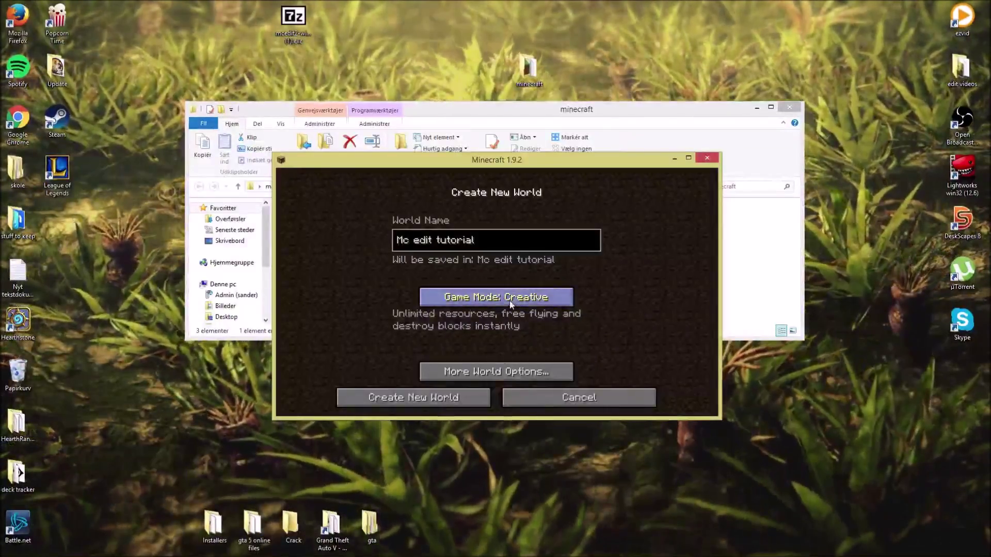
pyautogui.click(415, 398)
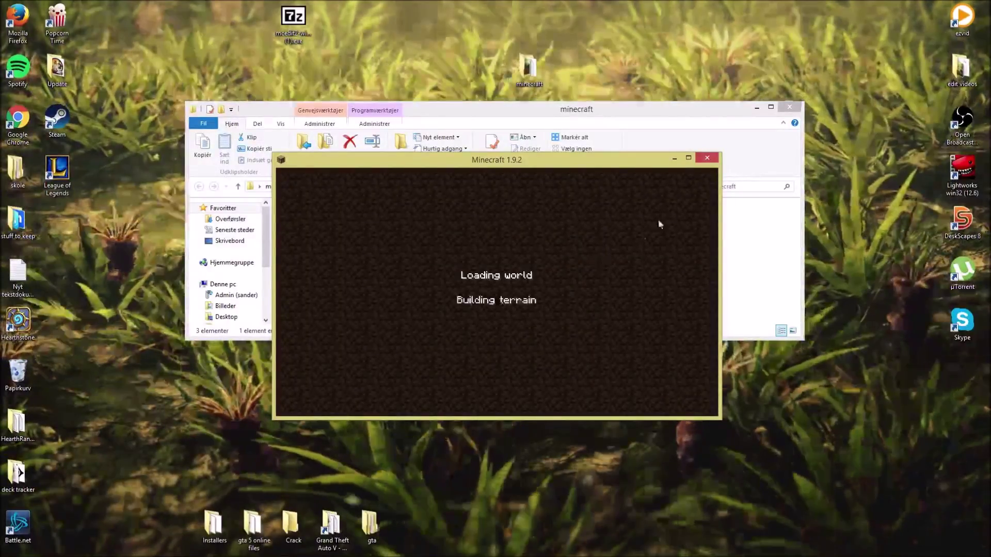
# Delete the Mc edit tutorial world from the world list.
pyautogui.click(665, 111)
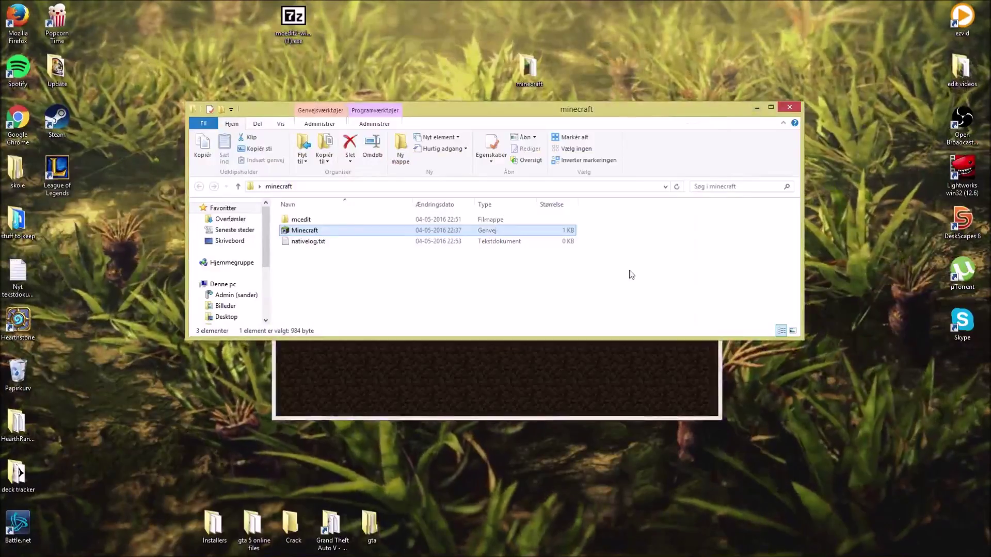
pyautogui.click(611, 369)
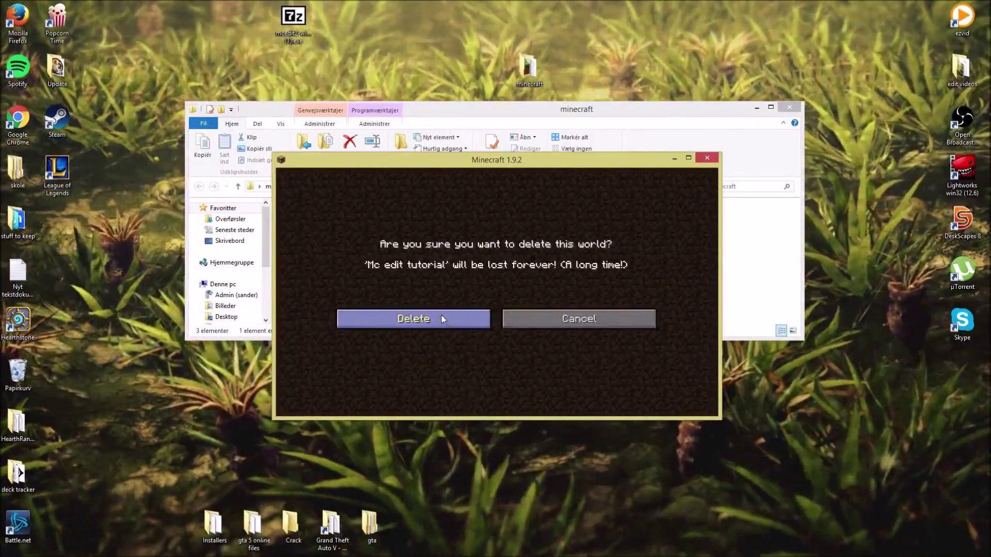
pyautogui.click(441, 316)
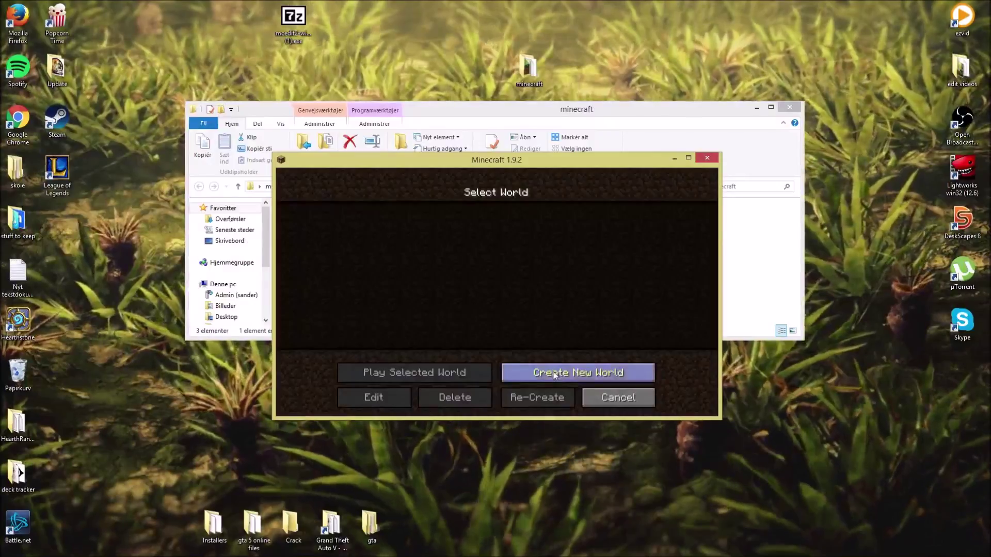
# Start another new world in Creative mode and turn off structure generation in its additional options.
pyautogui.click(555, 375)
pyautogui.click(536, 298)
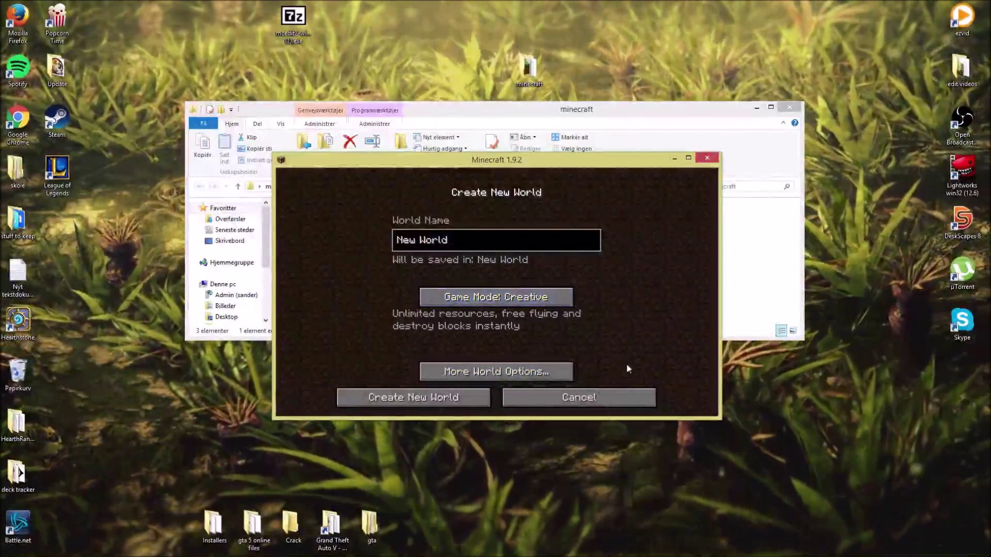
pyautogui.click(542, 372)
pyautogui.click(470, 286)
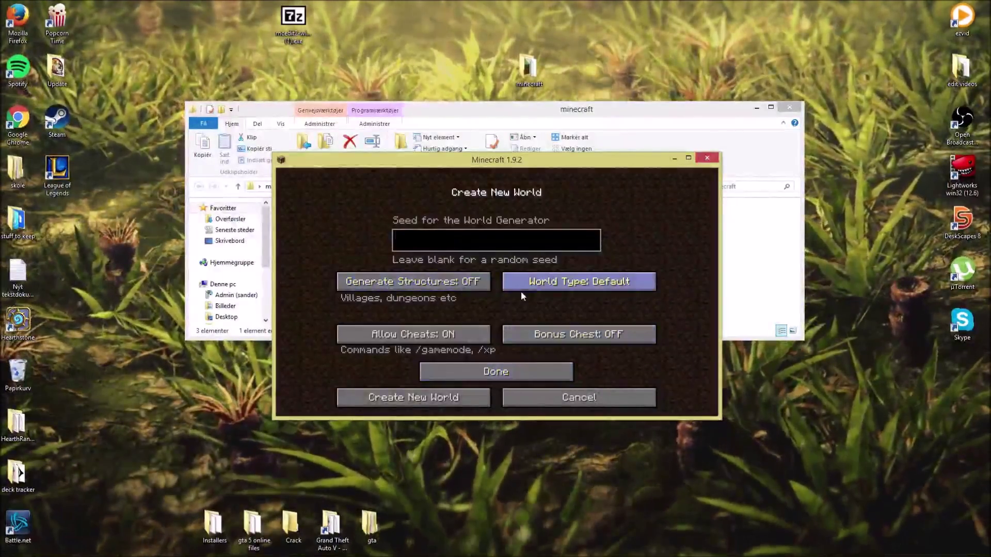
# Set the world type to Superflat, keep cheats allowed, and return to the main world creation settings.
pyautogui.click(567, 287)
pyautogui.click(569, 288)
pyautogui.click(570, 289)
pyautogui.click(567, 287)
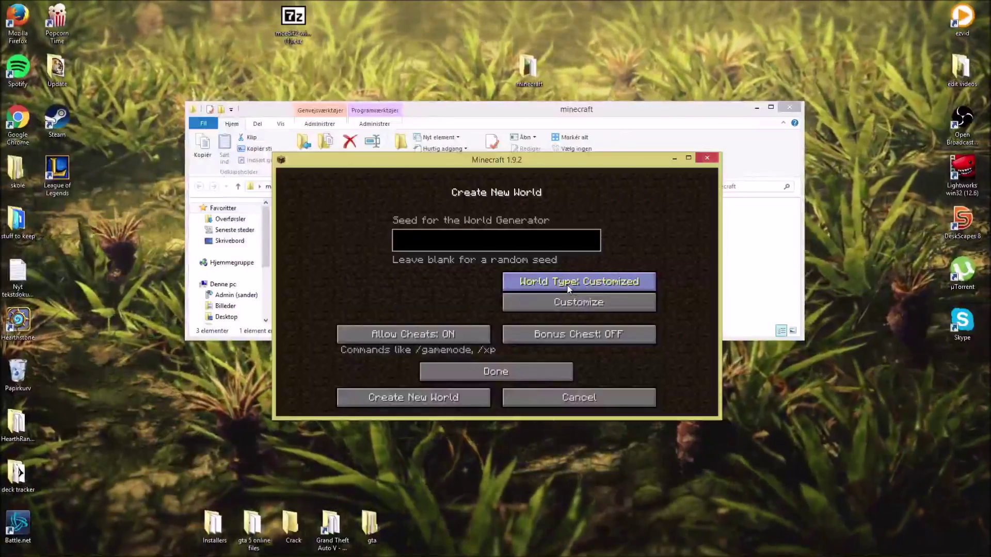
pyautogui.click(567, 287)
pyautogui.click(567, 286)
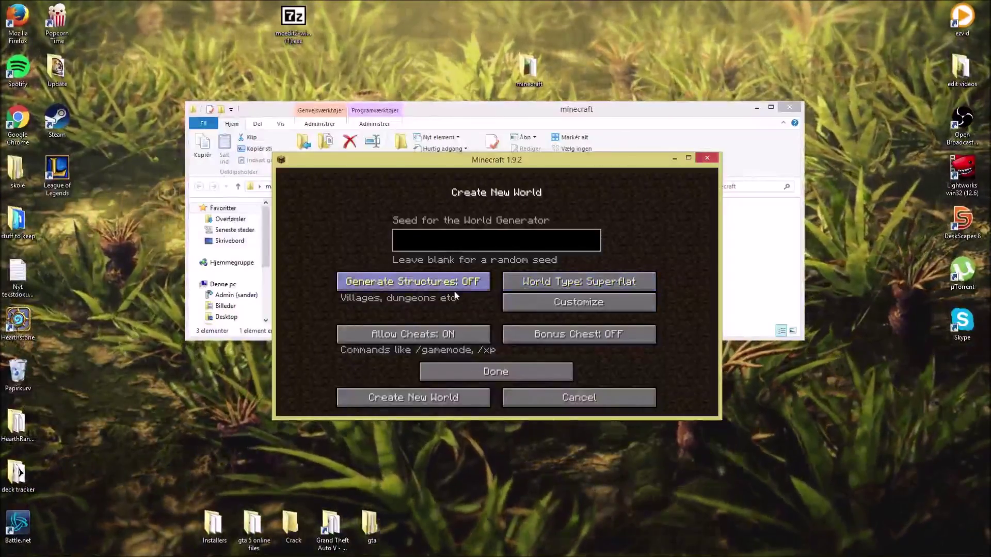
pyautogui.click(454, 334)
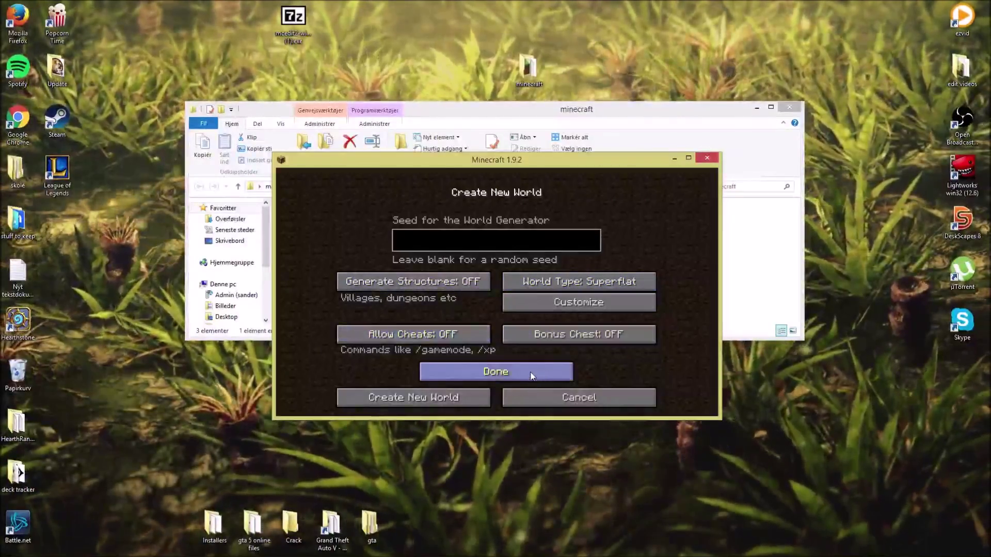
pyautogui.click(459, 333)
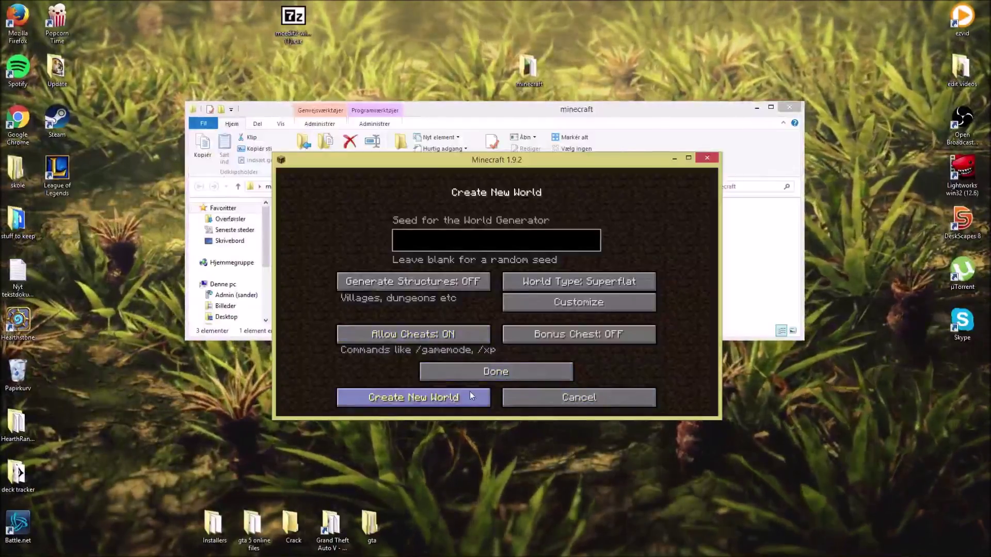
pyautogui.click(478, 373)
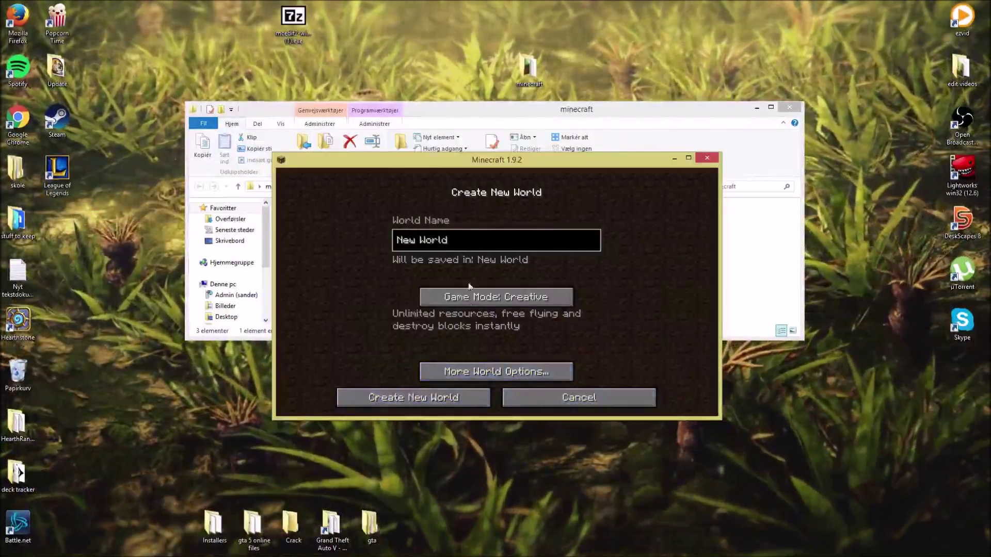
# Name the superflat world mcedit and create it.
pyautogui.press('BackSpace')
pyautogui.press('BackSpace')
pyautogui.press('BackSpace')
pyautogui.press('BackSpace')
pyautogui.press('BackSpace')
pyautogui.press('BackSpace')
pyautogui.press('BackSpace')
pyautogui.press('BackSpace')
pyautogui.press('BackSpace')
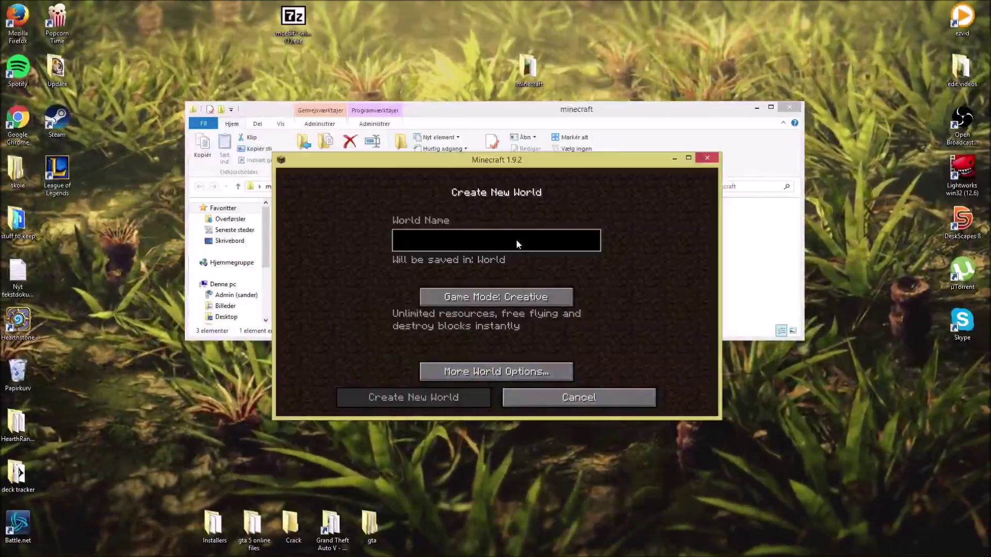
pyautogui.write('mcedit')
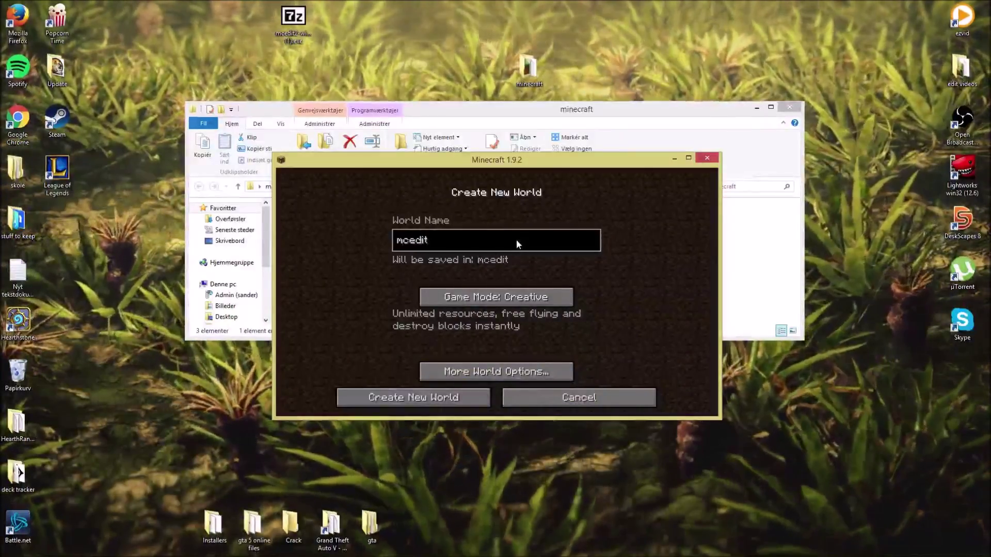
pyautogui.click(460, 397)
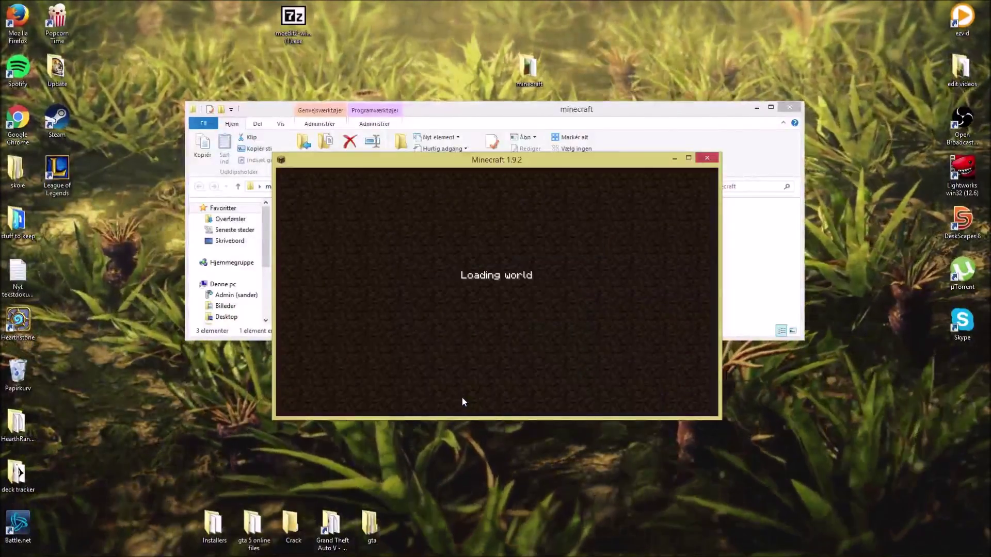
# Save and leave the mcedit world, and quit Minecraft.
pyautogui.click(549, 114)
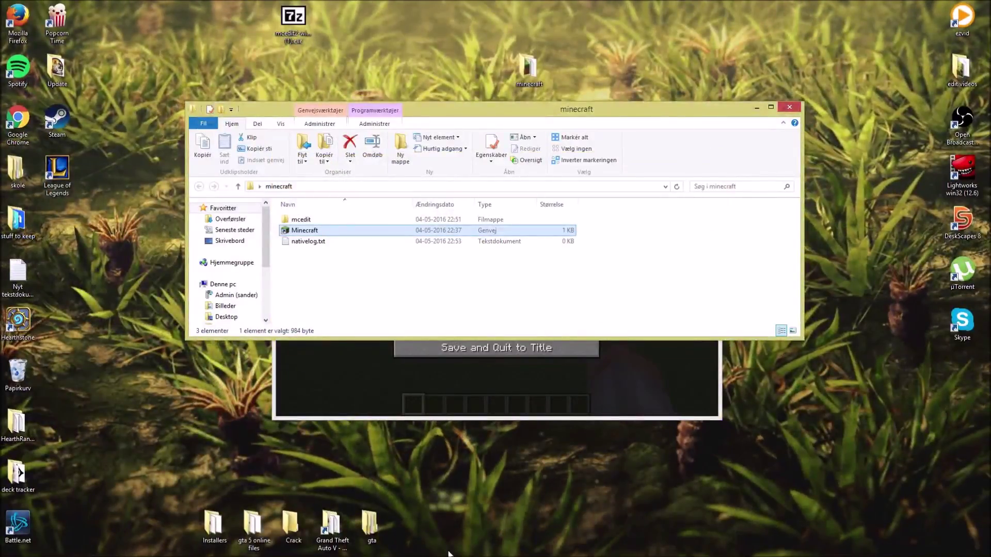
pyautogui.click(456, 380)
pyautogui.click(467, 254)
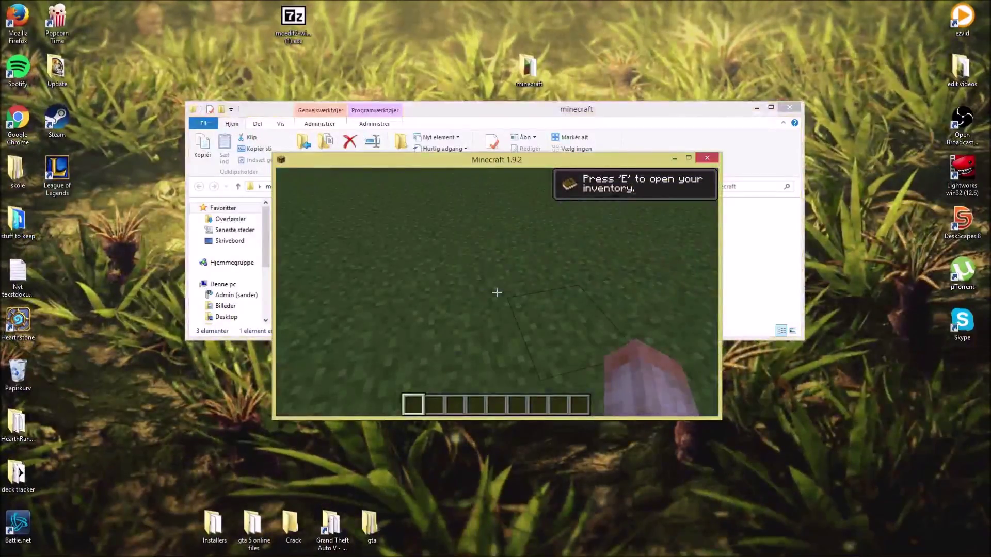
pyautogui.press('Escape')
pyautogui.click(471, 349)
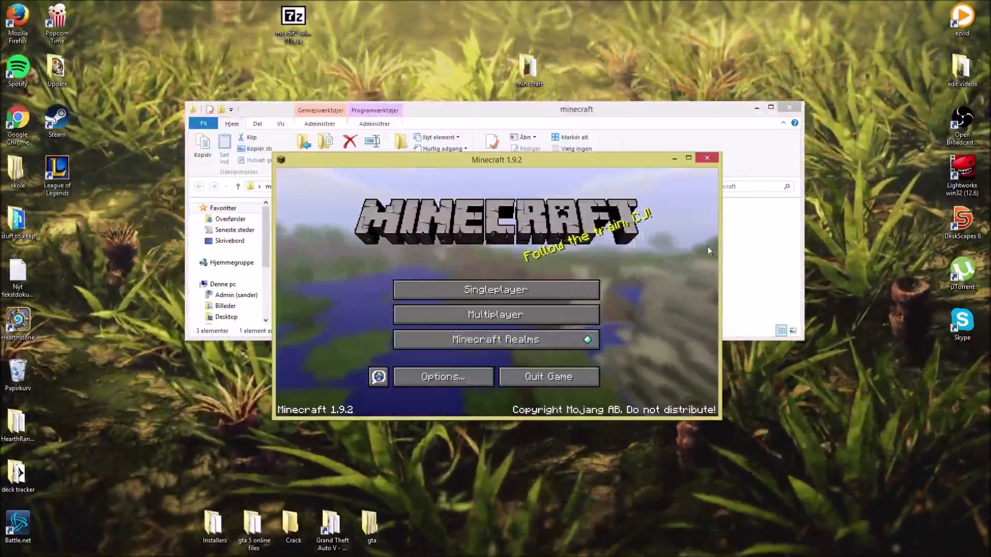
pyautogui.click(531, 379)
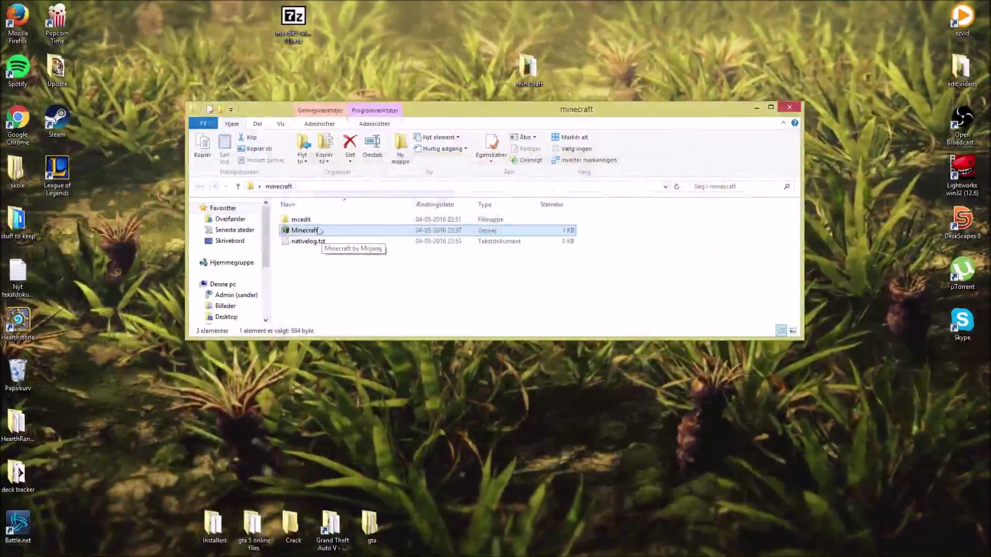
# Launch mcedit2.exe from the mcedit folder and open the mcedit world for editing.
pyautogui.doubleClick(315, 220)
pyautogui.click(321, 242)
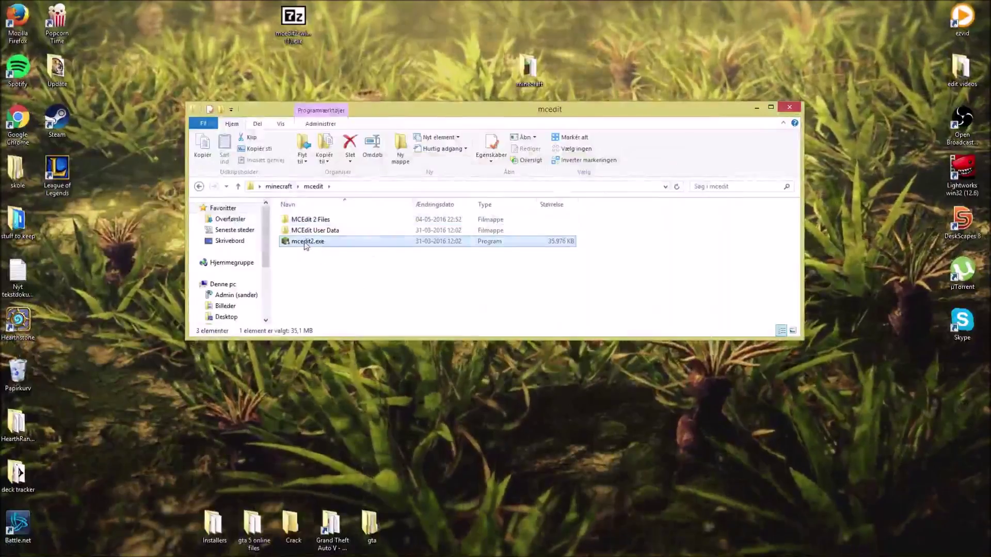
pyautogui.doubleClick(306, 242)
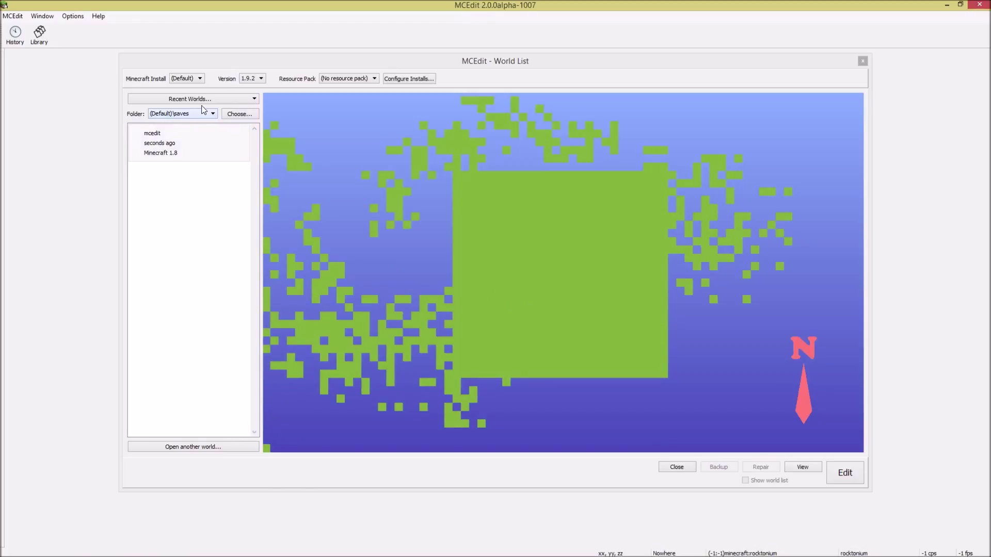
pyautogui.doubleClick(203, 135)
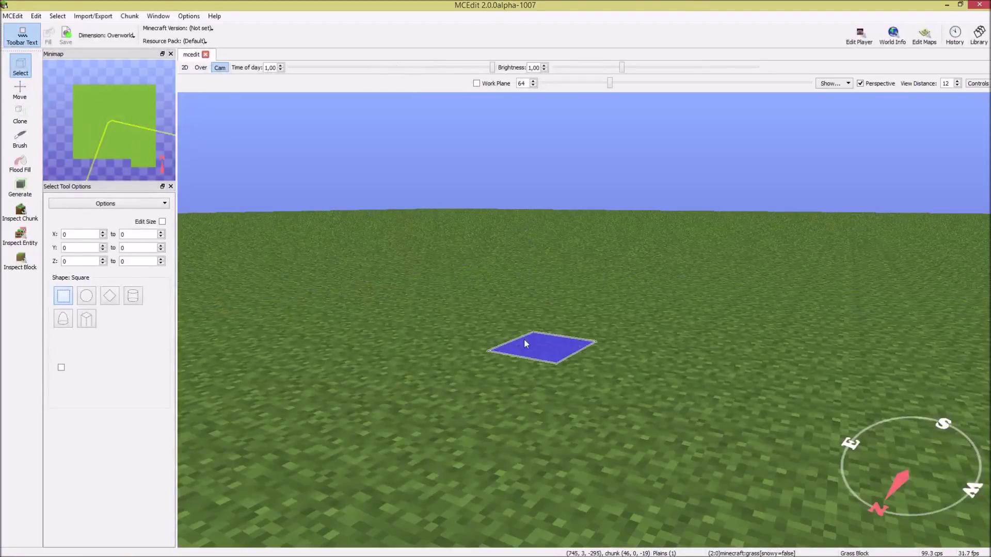
# Select a small flat area of grass from X 744 to 747 and Z -295 to -293.
pyautogui.moveTo(485, 338); pyautogui.dragTo(647, 341)
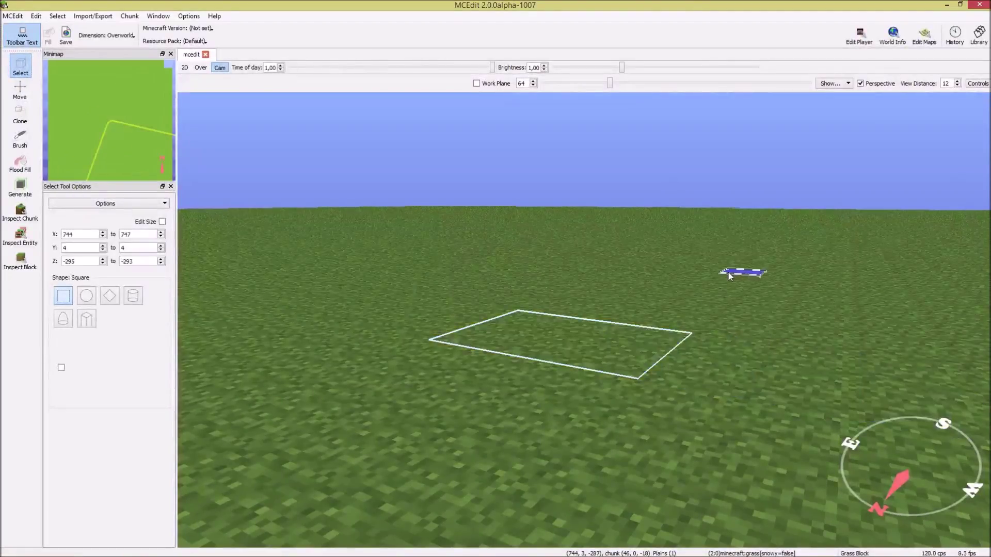
pyautogui.press('s')
pyautogui.press('d')
pyautogui.press('s')
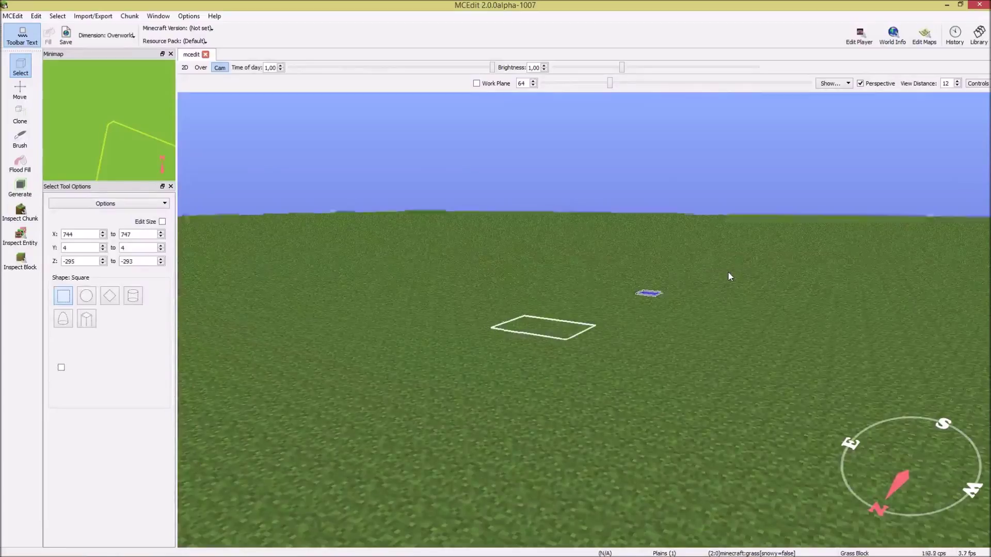
pyautogui.press('a')
pyautogui.press('w')
pyautogui.press('d')
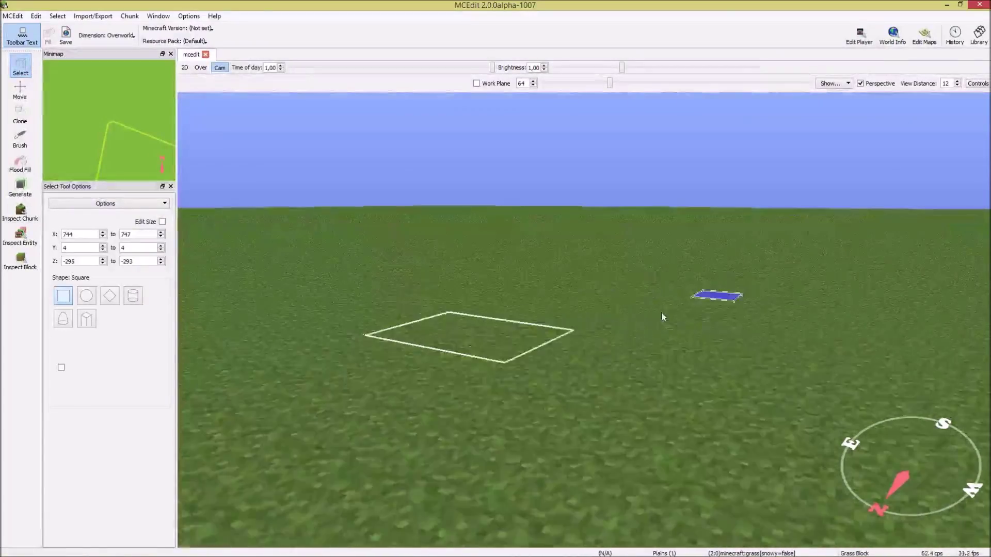
# Select a larger flat area of grass from X 759 to 772 and Z -275 to -269.
pyautogui.press('a')
pyautogui.press('space')
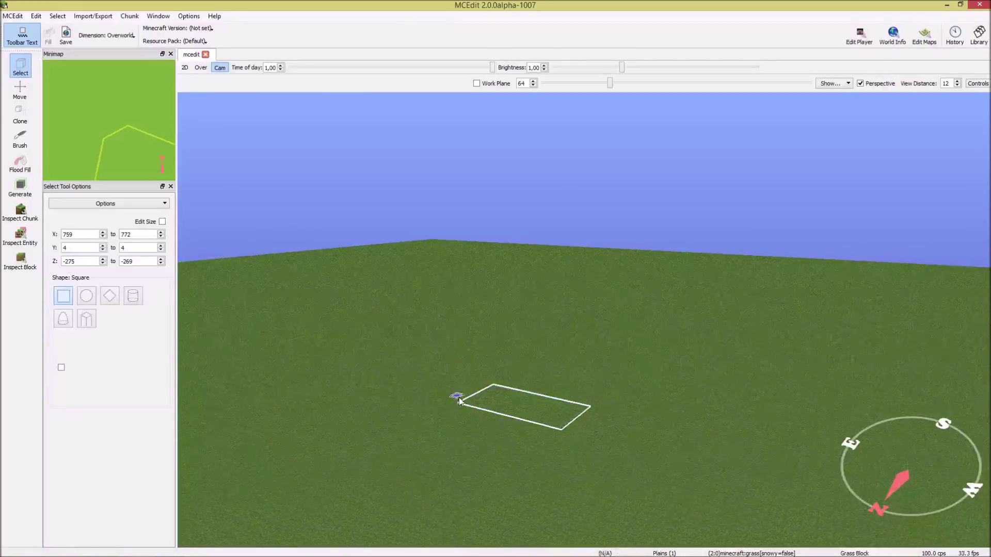
pyautogui.press('s')
pyautogui.press('w')
pyautogui.press('a')
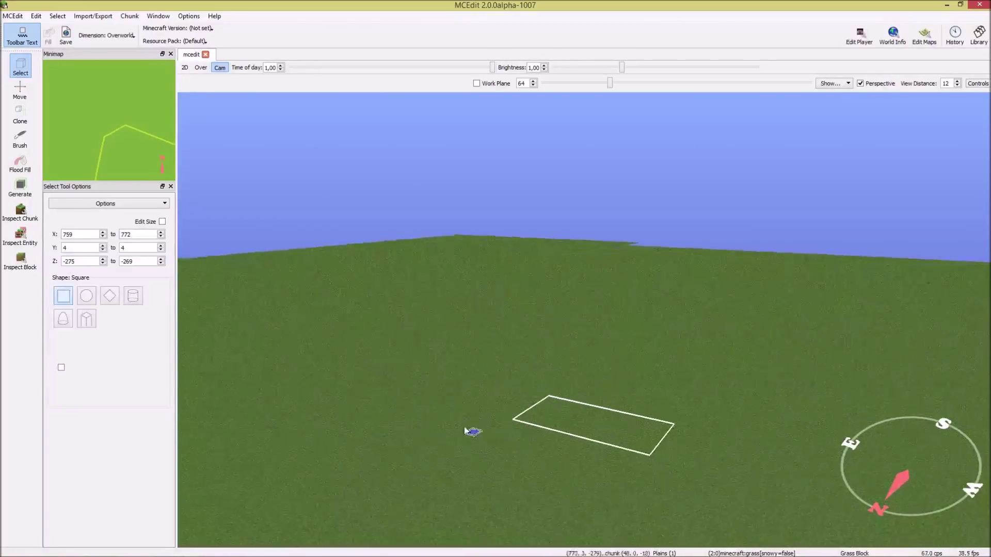
pyautogui.press('s')
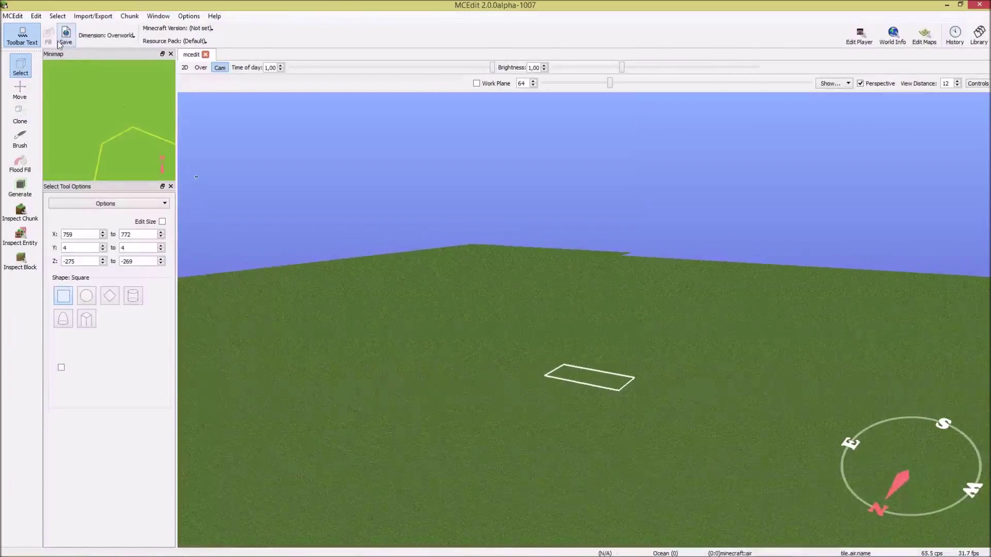
# Import tortuemonde10121147.schematic from the MCEdit 2 Files schematics folder into the world.
pyautogui.click(14, 16)
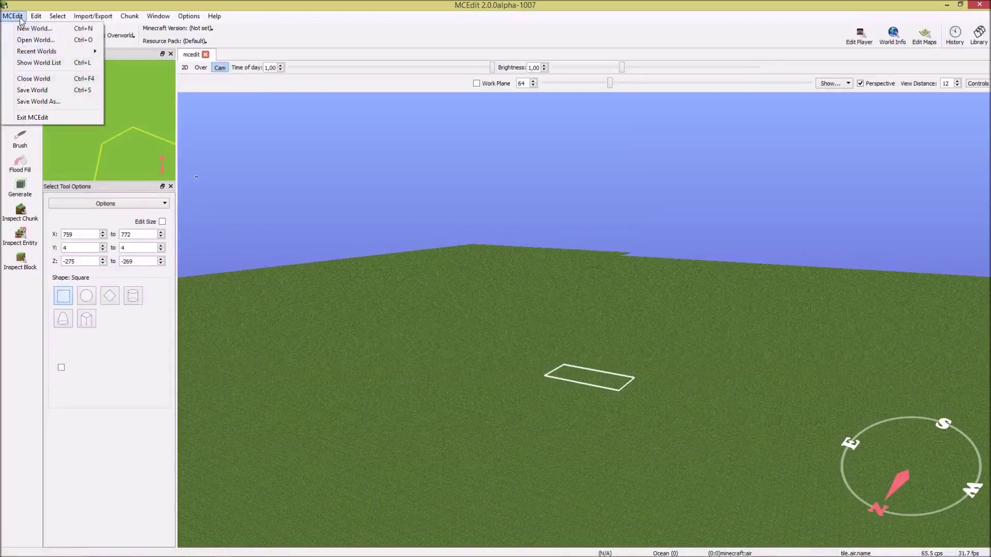
pyautogui.moveTo(37, 17)
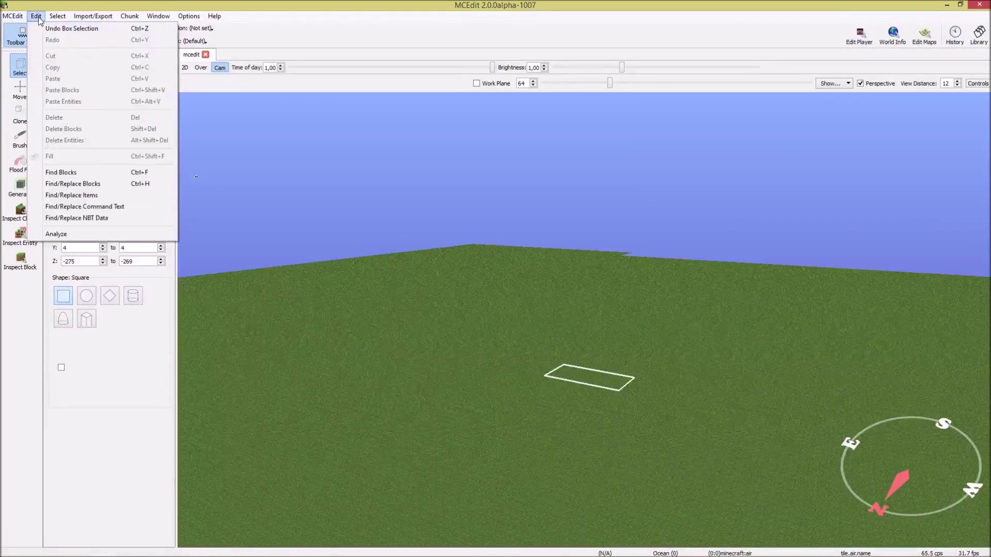
pyautogui.moveTo(95, 20)
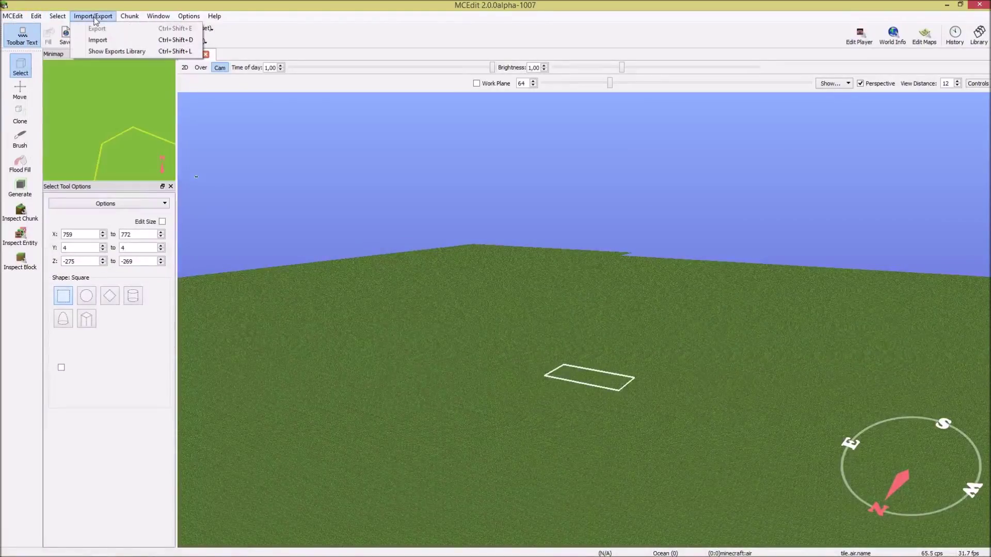
pyautogui.click(109, 40)
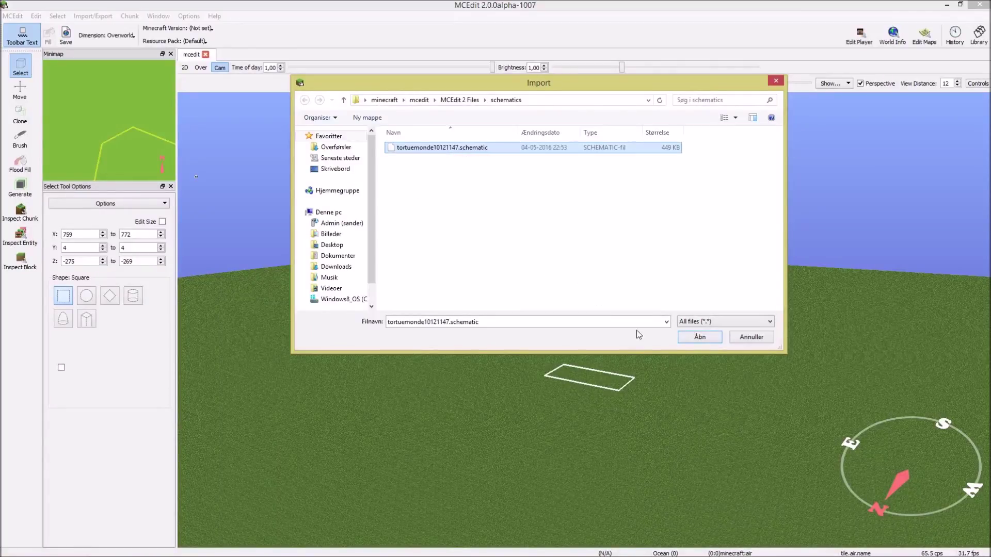
pyautogui.click(700, 338)
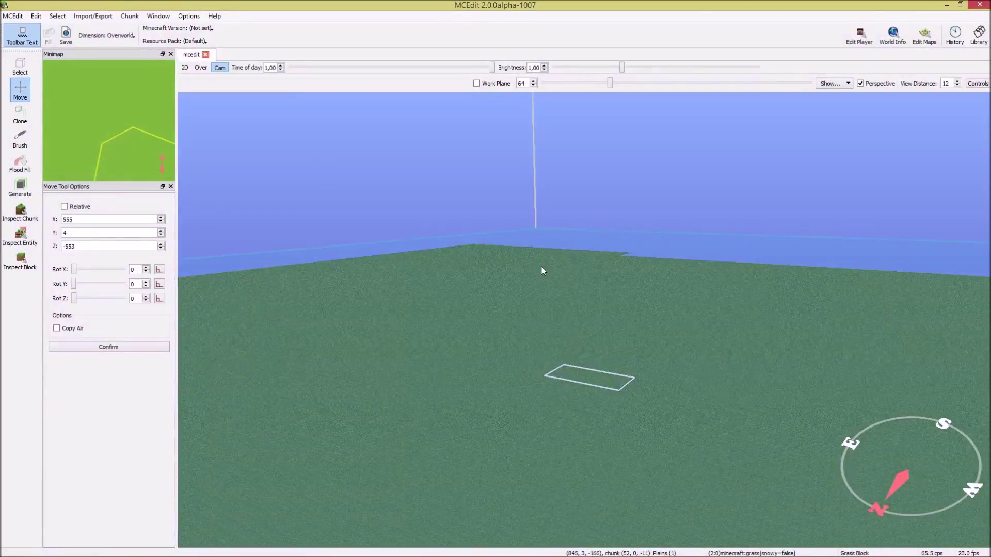
# Look around the world to examine where the imported schematic sits relative to the flat ground.
pyautogui.press('a')
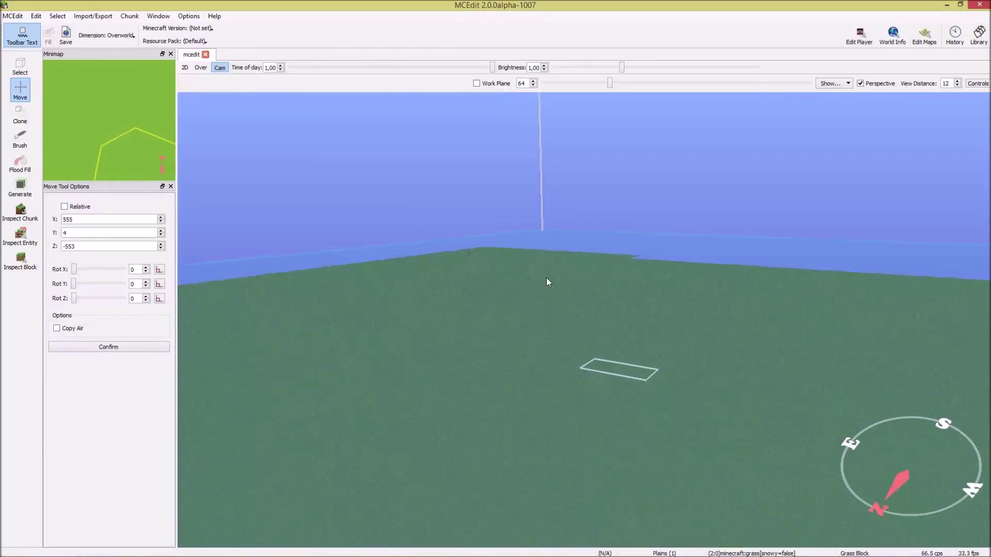
pyautogui.press('d')
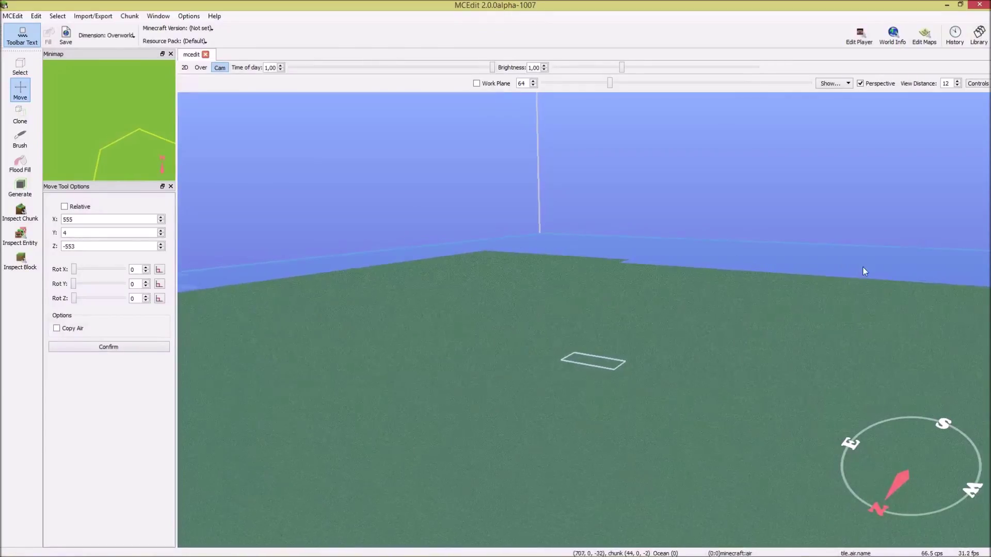
pyautogui.press('a')
pyautogui.press('d')
pyautogui.press('s')
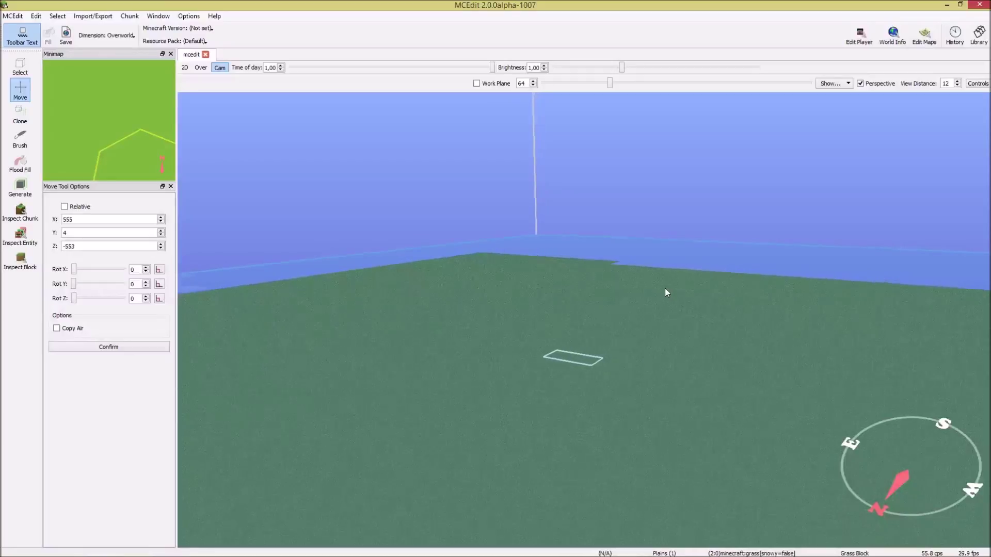
pyautogui.press('w')
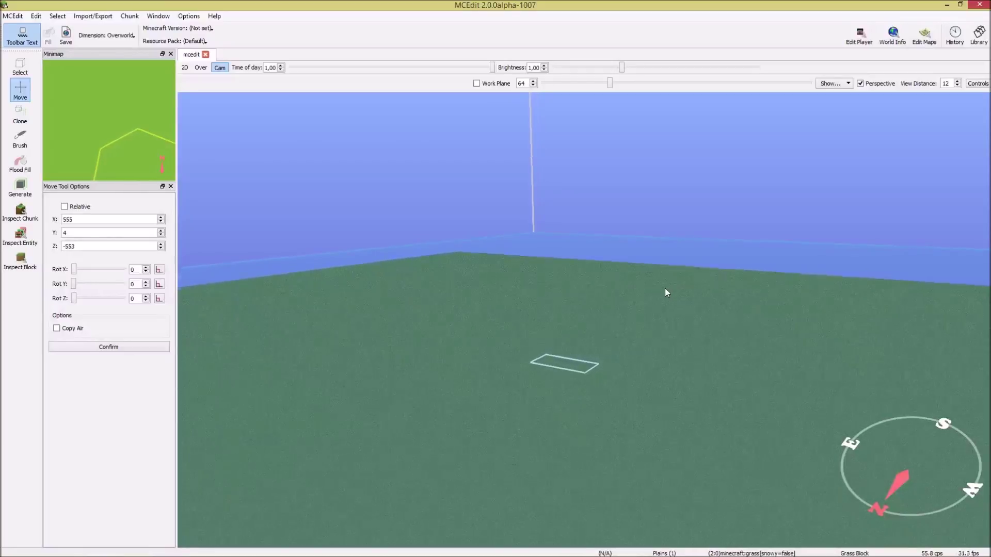
pyautogui.press('d')
pyautogui.press('d')
pyautogui.press('w')
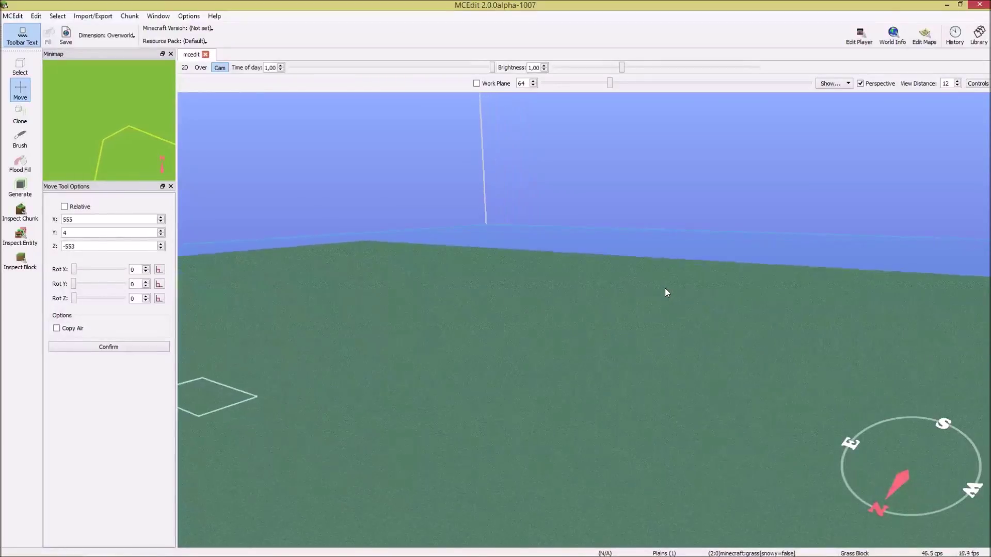
pyautogui.press('s')
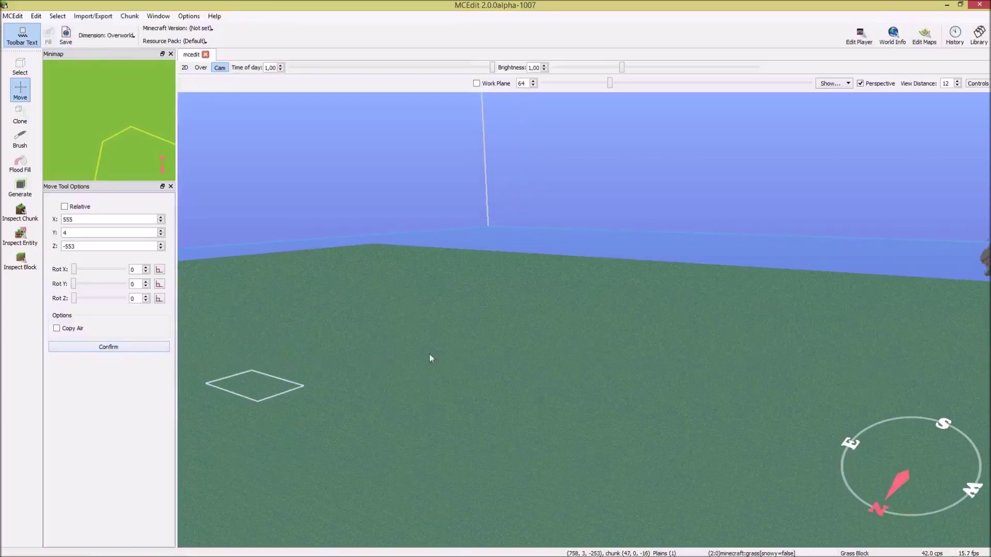
pyautogui.press('a')
pyautogui.press('s')
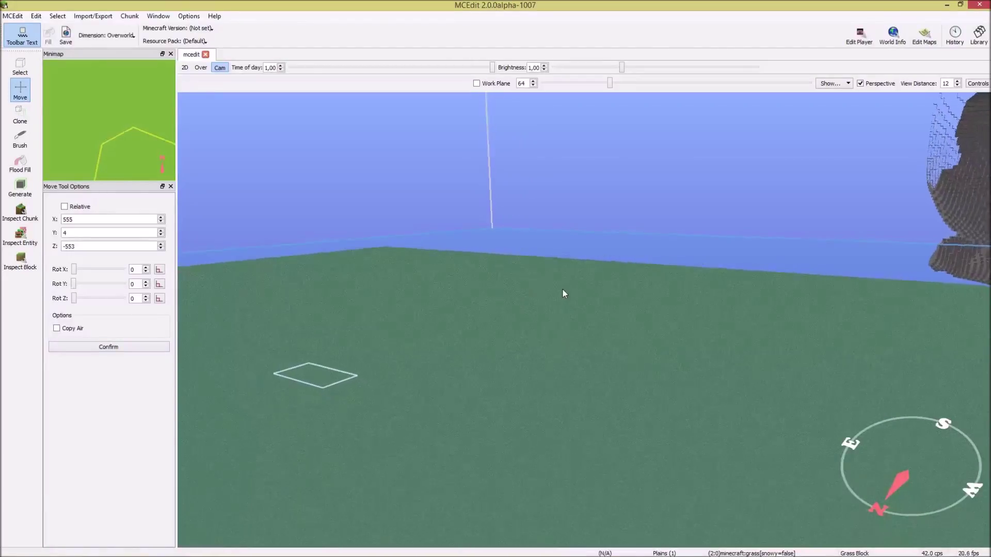
pyautogui.press('d')
pyautogui.press('s')
# Move the imported turtle schematic to about X 710, Y 1, Z -570 and confirm its placement.
pyautogui.moveTo(556, 302); pyautogui.dragTo(509, 265)
pyautogui.moveTo(509, 264); pyautogui.dragTo(504, 368, button='right')
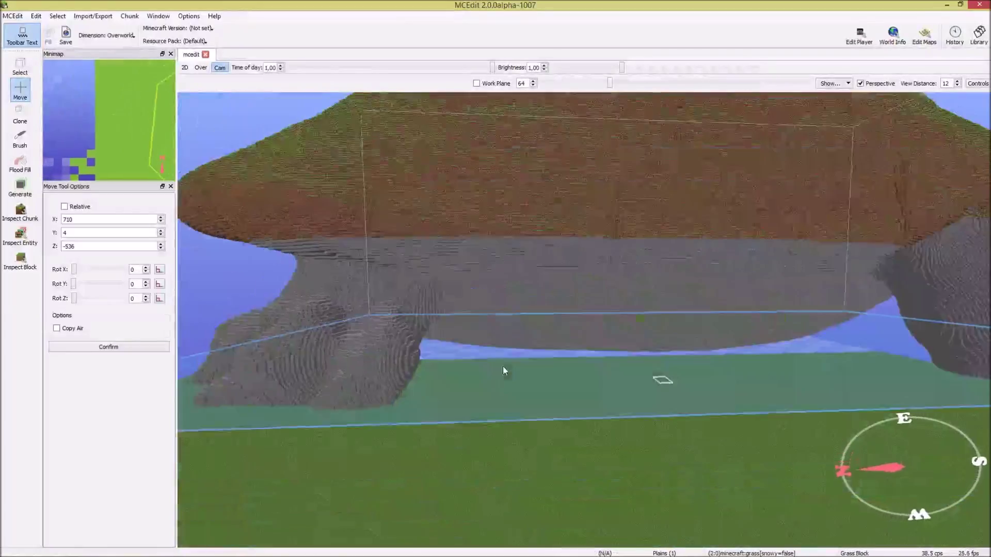
pyautogui.moveTo(503, 367); pyautogui.dragTo(512, 345)
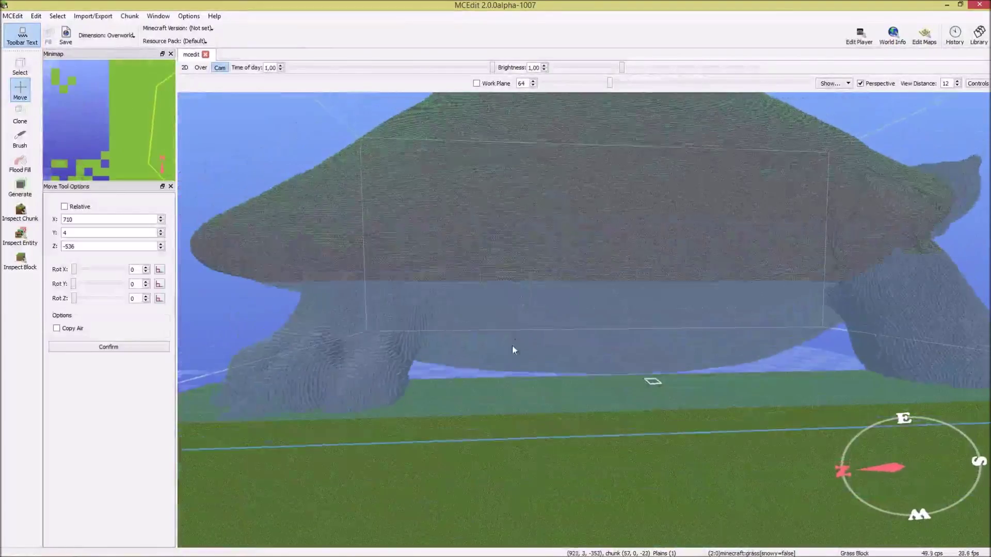
pyautogui.moveTo(514, 350); pyautogui.dragTo(498, 327, button='right')
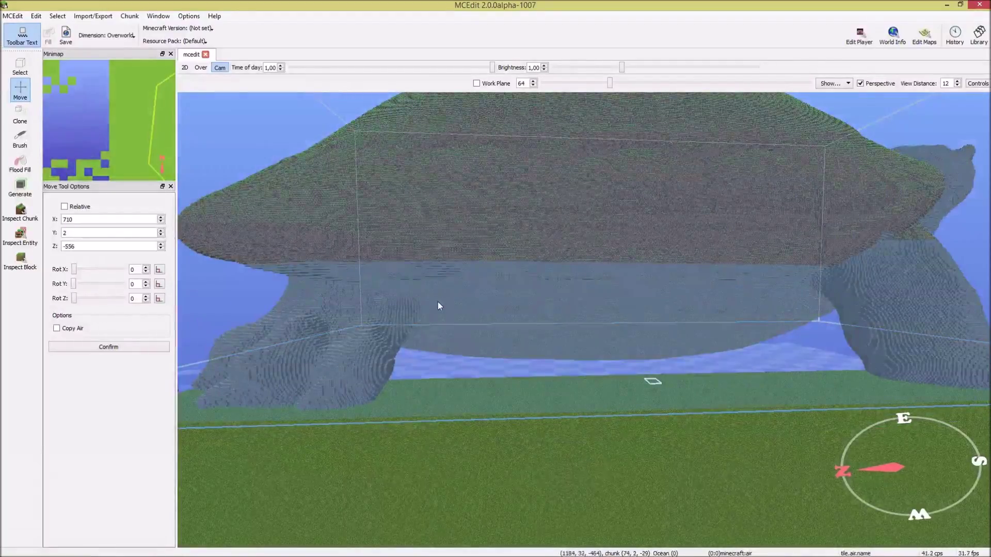
pyautogui.moveTo(437, 302); pyautogui.dragTo(397, 305)
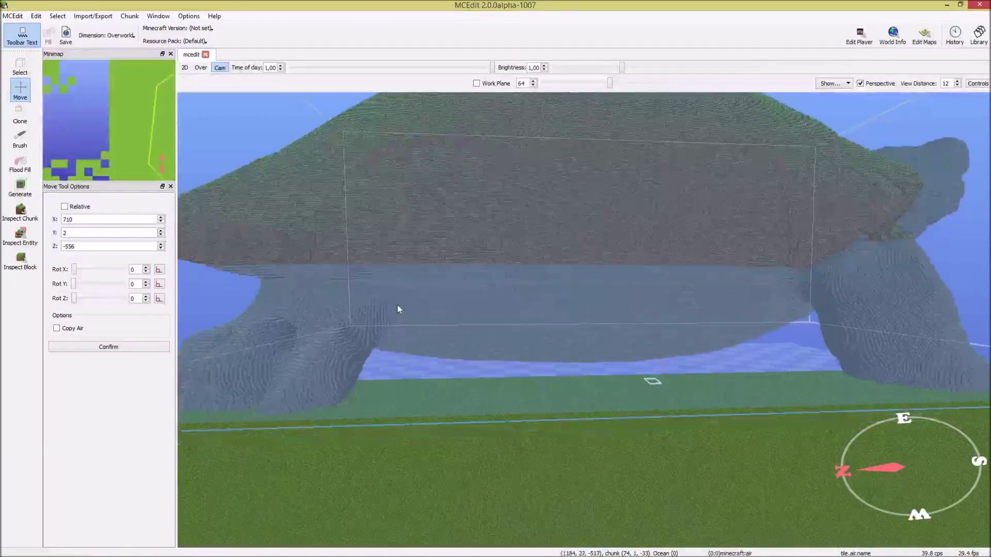
pyautogui.click(144, 344)
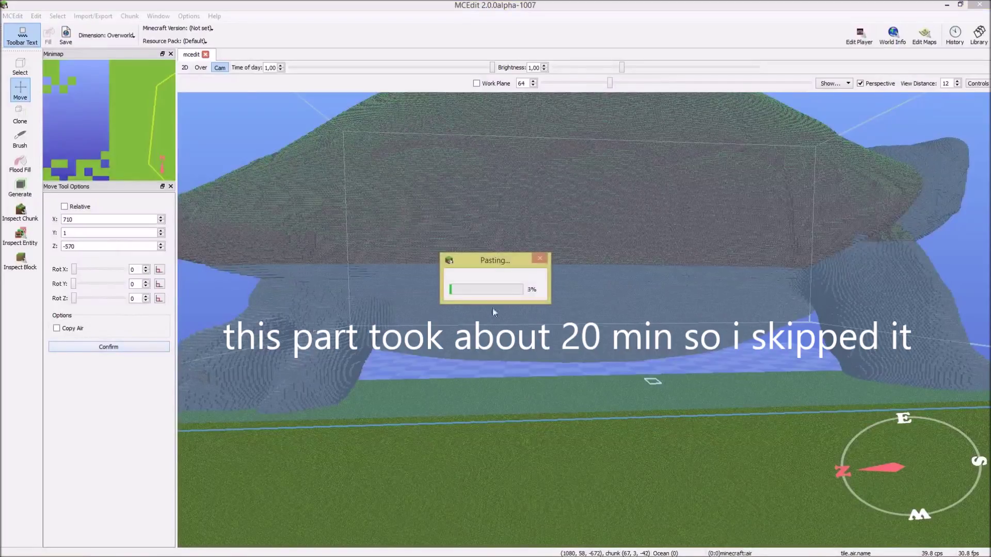
pyautogui.moveTo(486, 260); pyautogui.dragTo(474, 176)
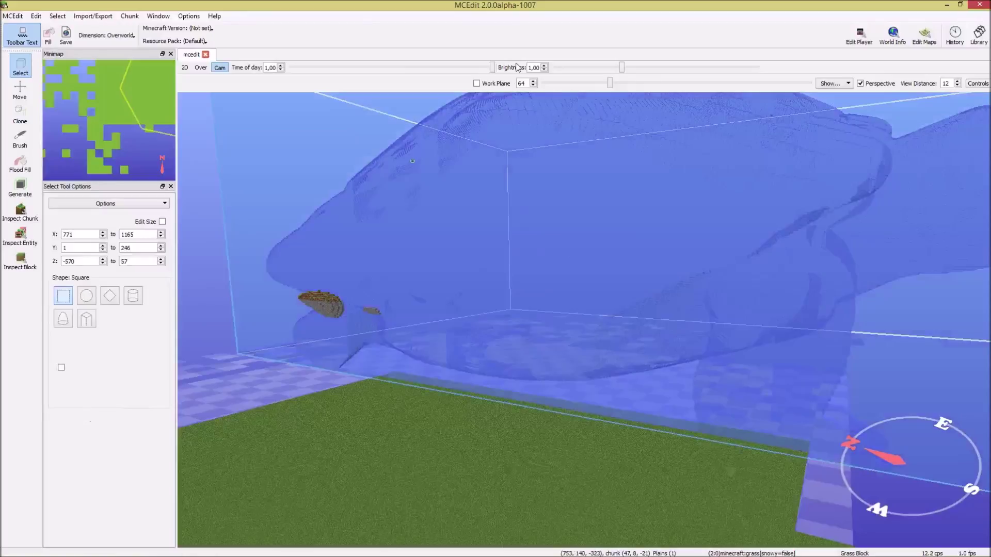
# Fly around the pasted turtle build to examine its shell, body and surroundings.
pyautogui.moveTo(393, 510); pyautogui.dragTo(453, 500, button='right')
pyautogui.press('w')
pyautogui.press('a')
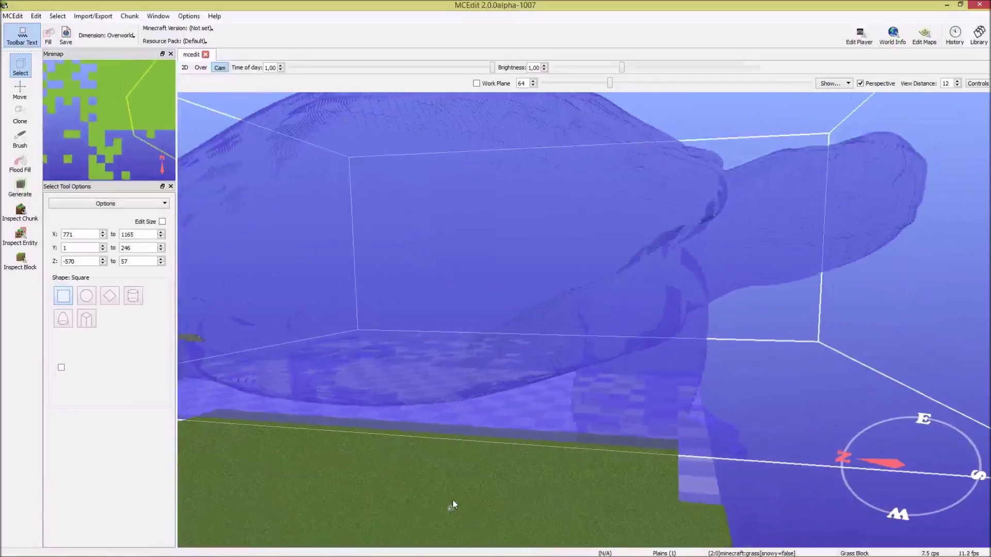
pyautogui.press('w')
pyautogui.press('a')
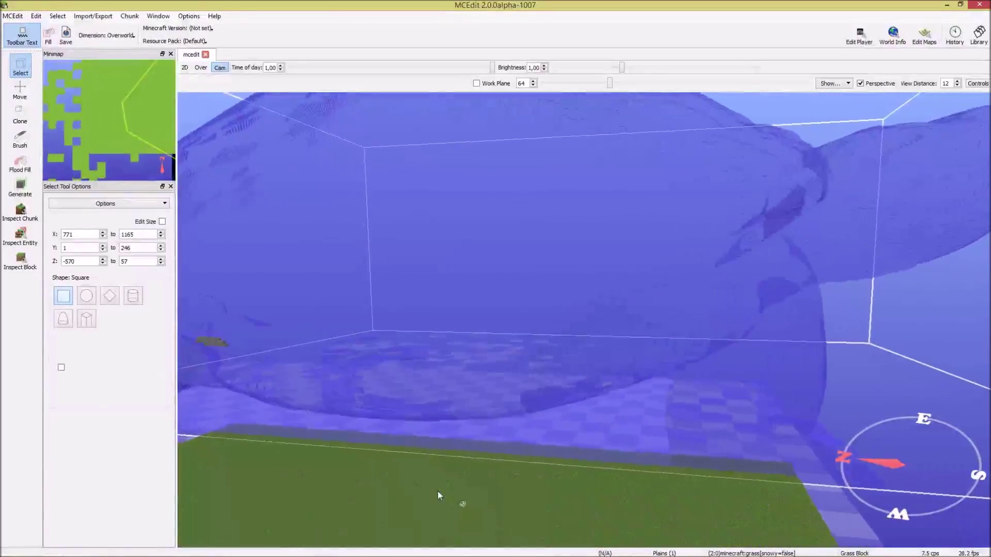
pyautogui.press('s')
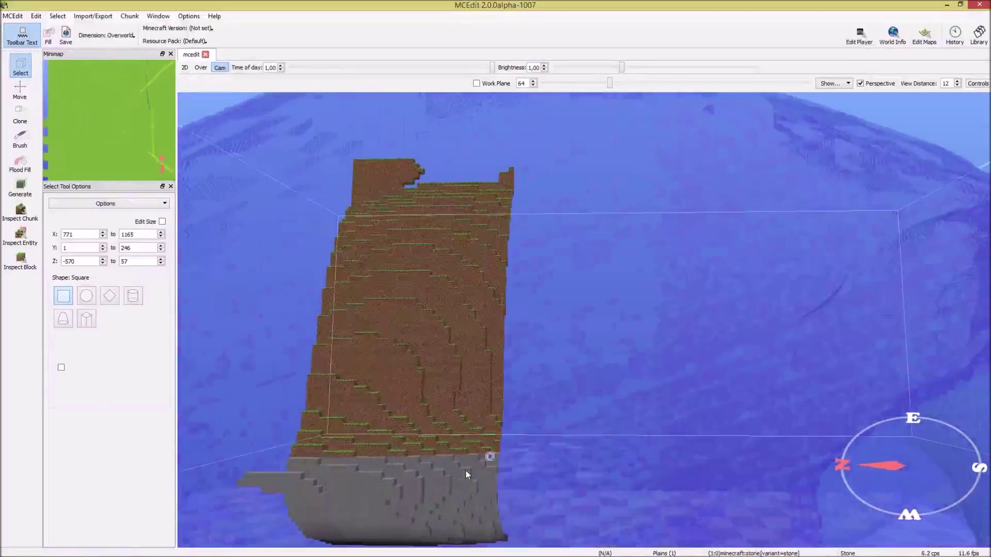
pyautogui.press('s')
pyautogui.press('a')
pyautogui.moveTo(465, 470); pyautogui.dragTo(482, 485, button='right')
pyautogui.press('w')
pyautogui.press('a')
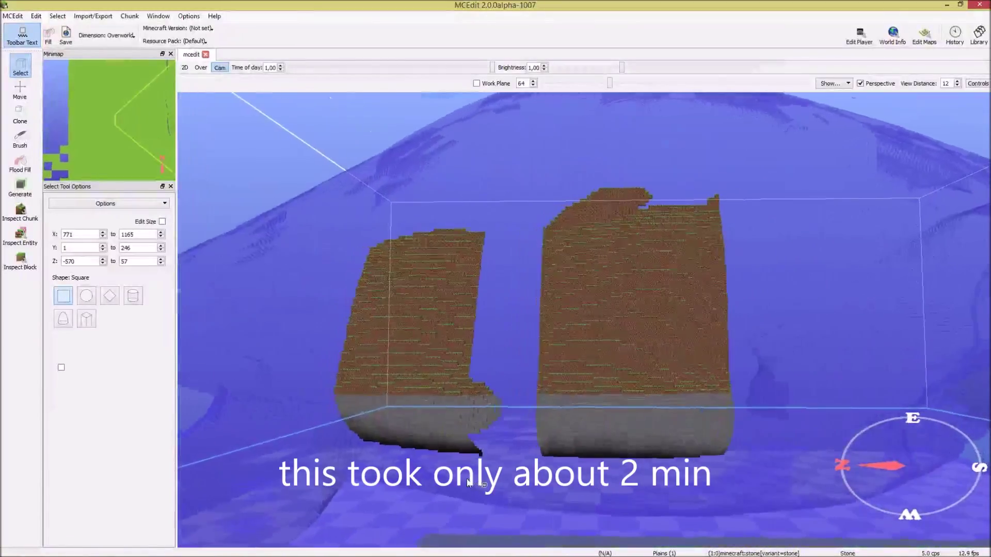
pyautogui.press('s')
pyautogui.press('a')
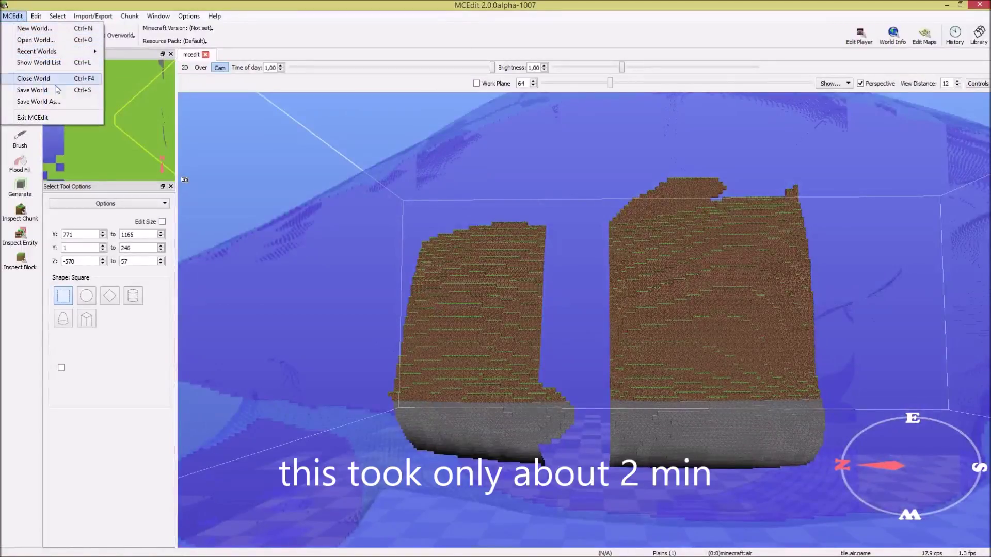
# Save the mcedit world with the pasted turtle and restore the editor window to its smaller size.
pyautogui.click(55, 91)
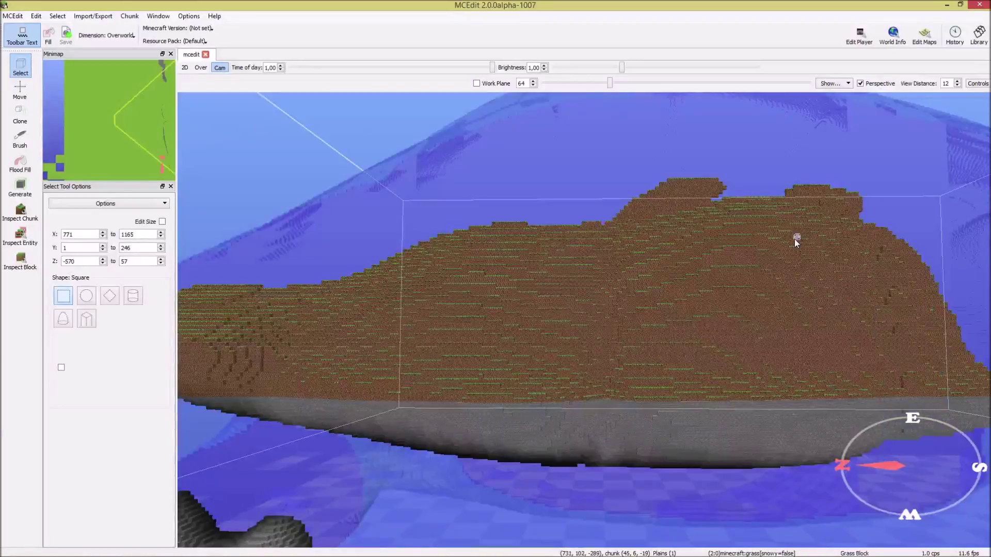
pyautogui.moveTo(30, 534)
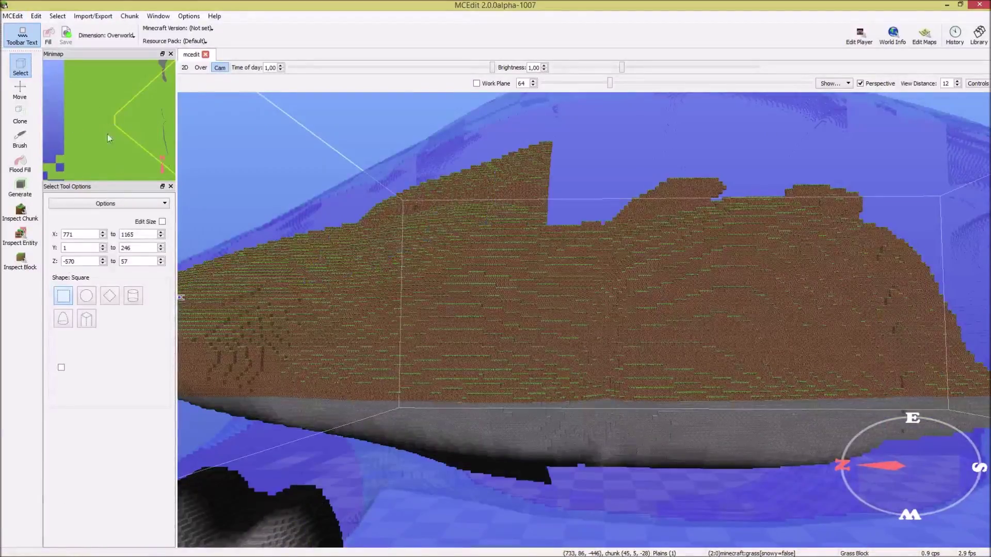
pyautogui.doubleClick(316, 4)
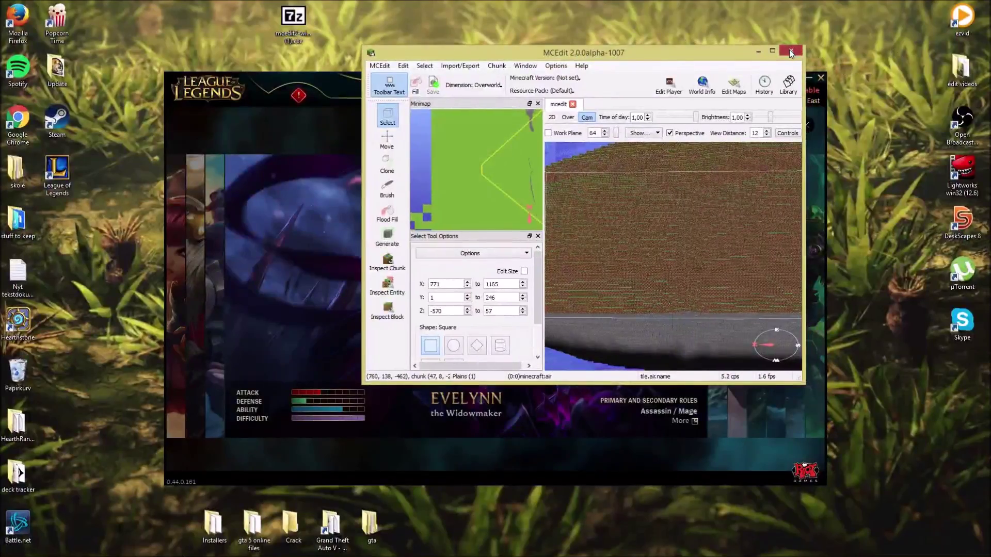
# Close MCEdit, start the Minecraft launcher from the desktop's minecraft folder, and close the leftover folder windows.
pyautogui.click(790, 52)
pyautogui.click(808, 80)
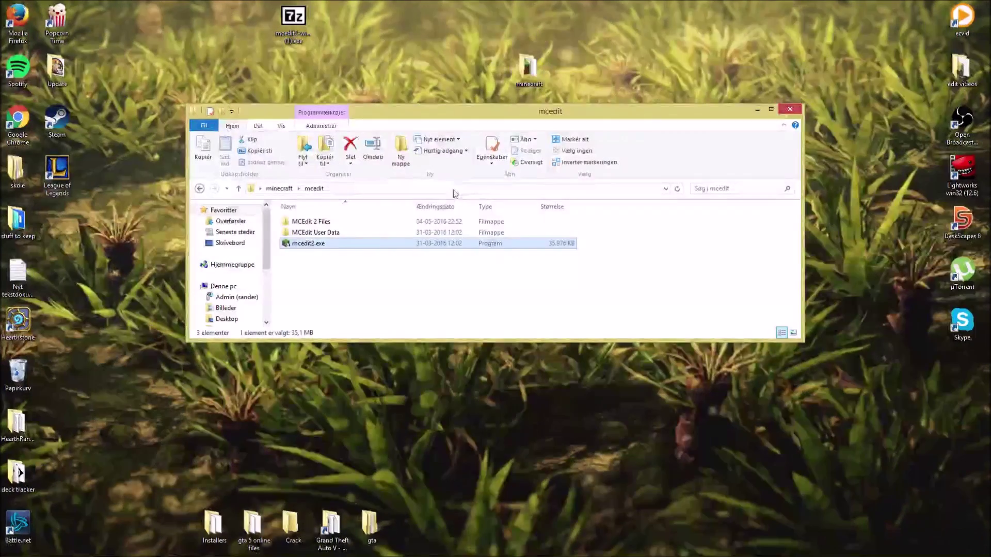
pyautogui.doubleClick(514, 85)
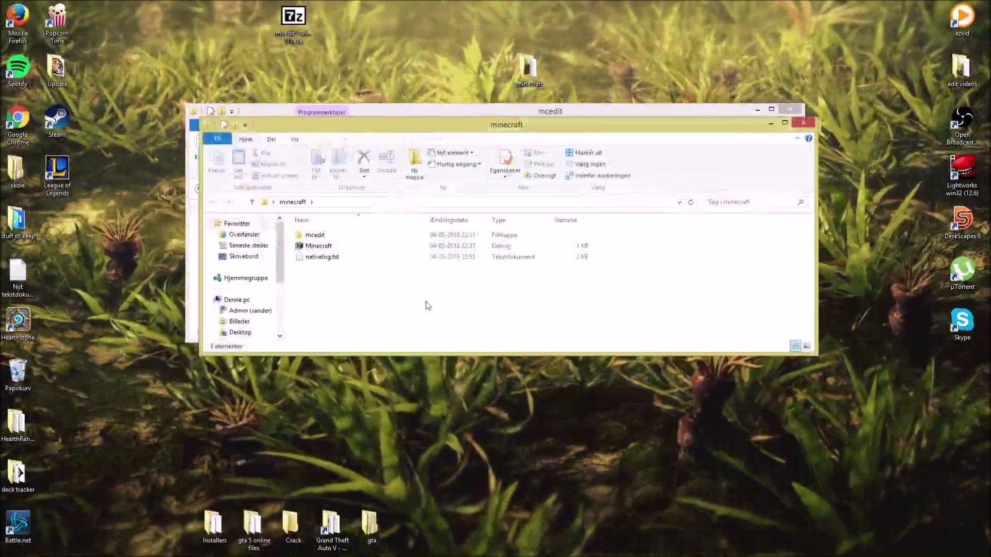
pyautogui.doubleClick(412, 247)
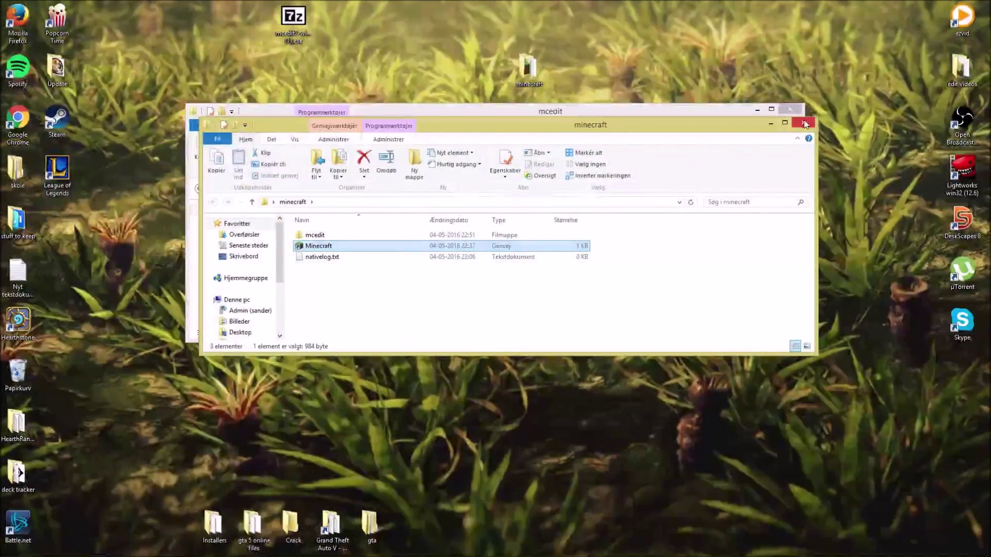
pyautogui.click(803, 122)
pyautogui.click(789, 109)
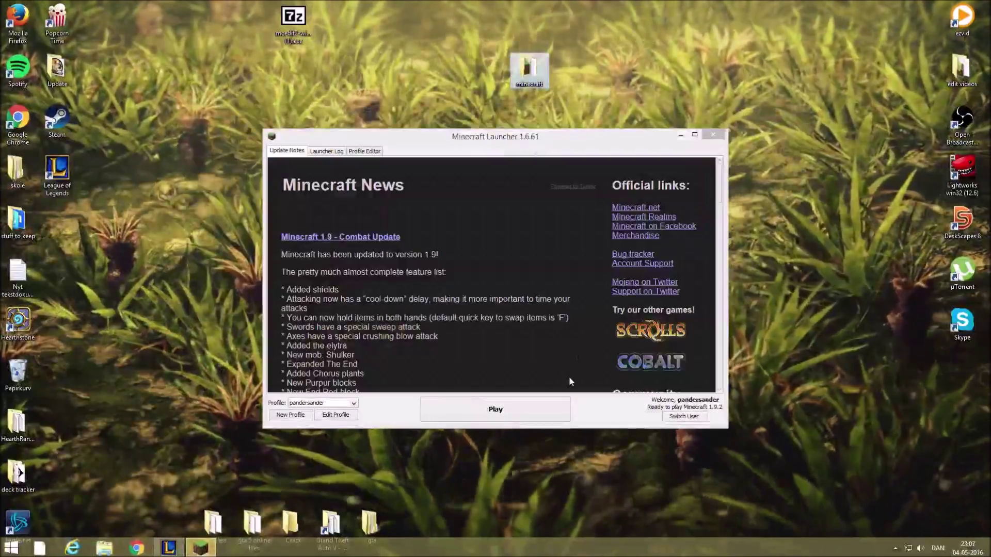
# Launch Minecraft 1.9.2 and open the saved mcedit world in a maximized window.
pyautogui.click(544, 401)
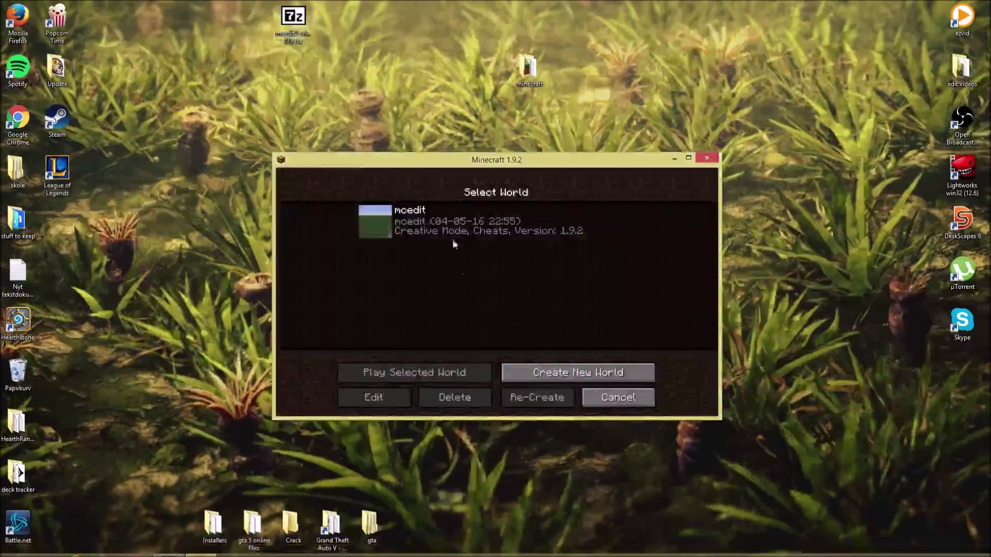
pyautogui.click(480, 243)
pyautogui.doubleClick(475, 243)
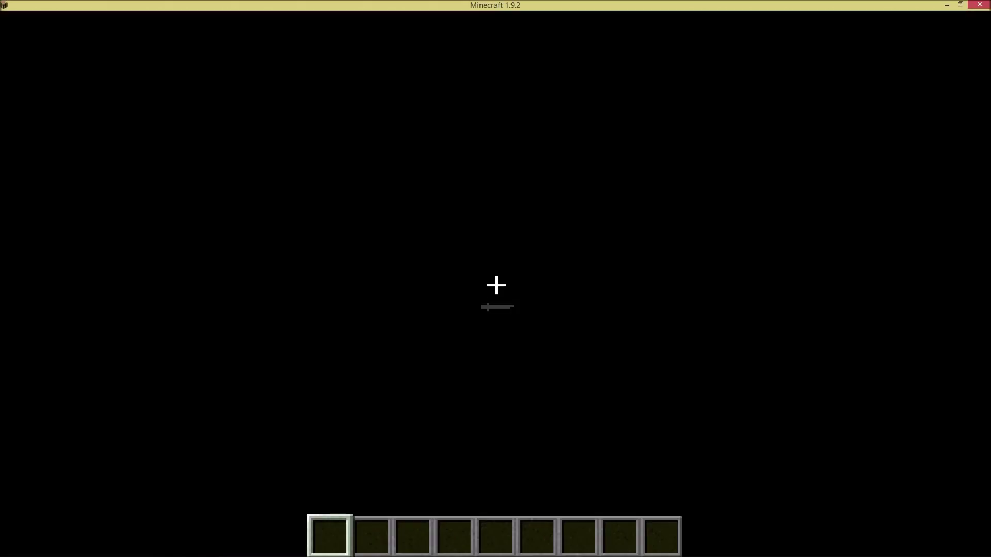
# Look through the game options and video settings, and return to the world.
pyautogui.press('Escape')
pyautogui.click(472, 333)
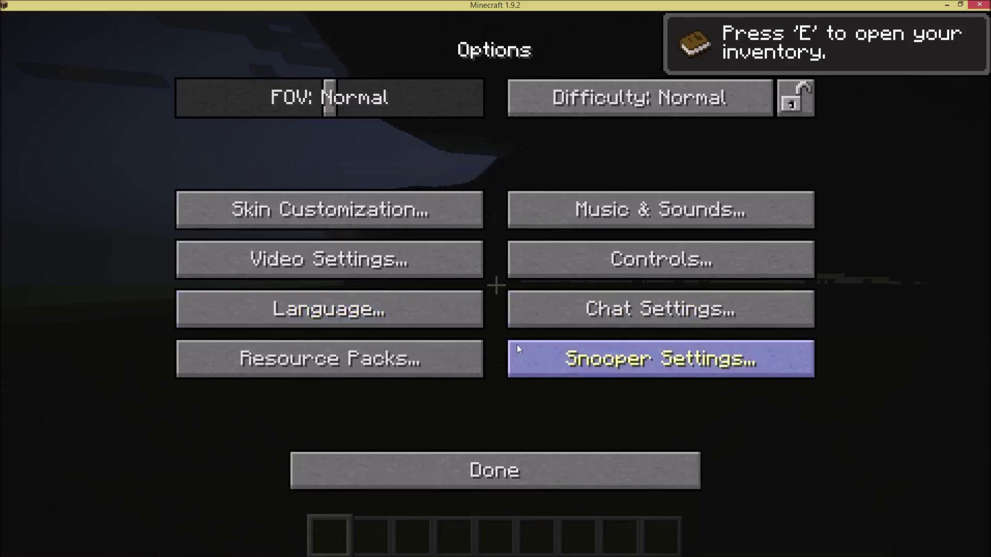
pyautogui.click(348, 259)
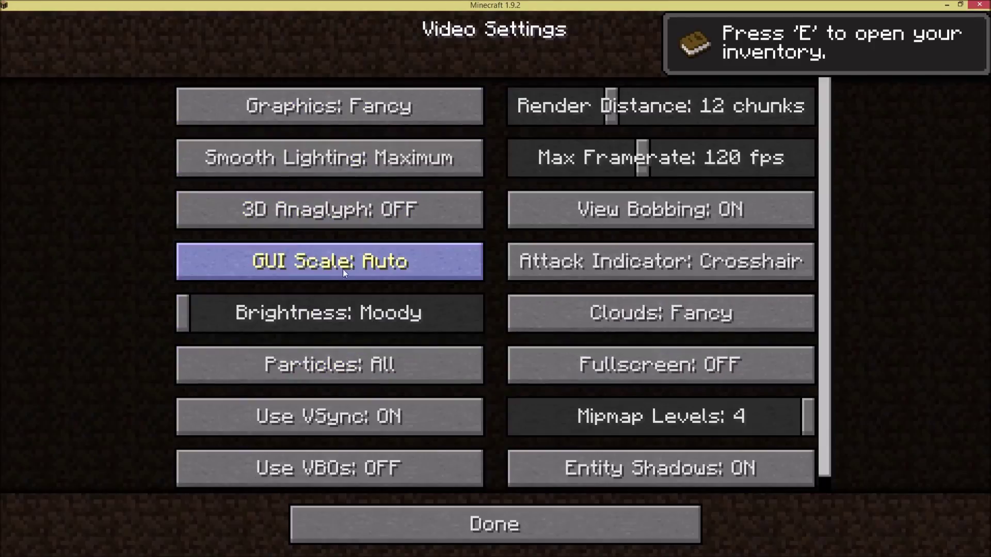
pyautogui.press('Escape')
pyautogui.press('Escape')
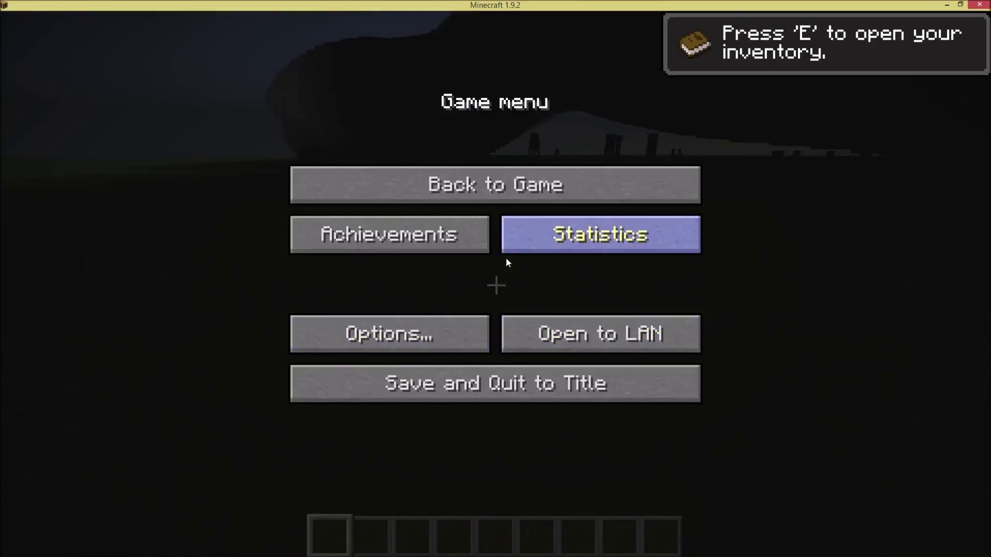
pyautogui.click(465, 320)
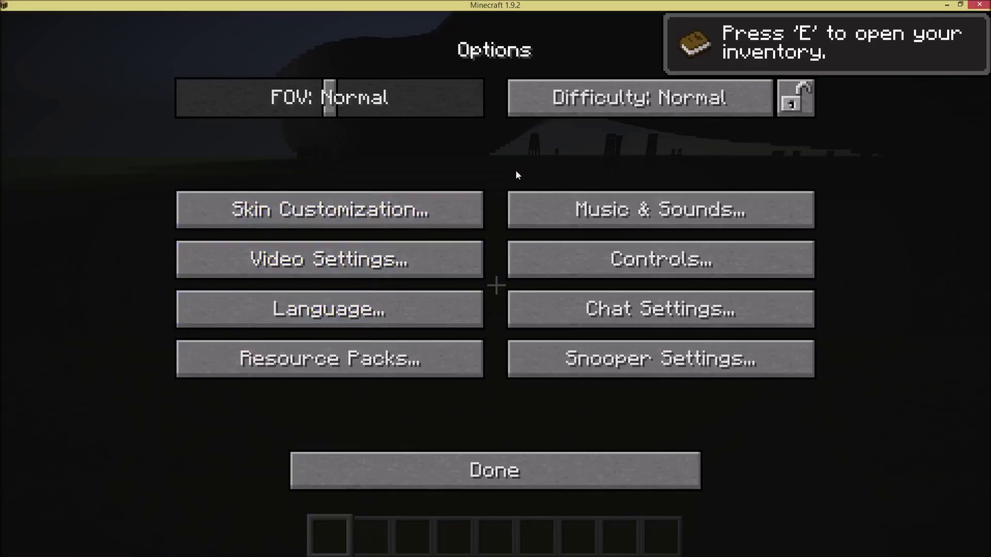
pyautogui.click(598, 114)
pyautogui.press('Escape')
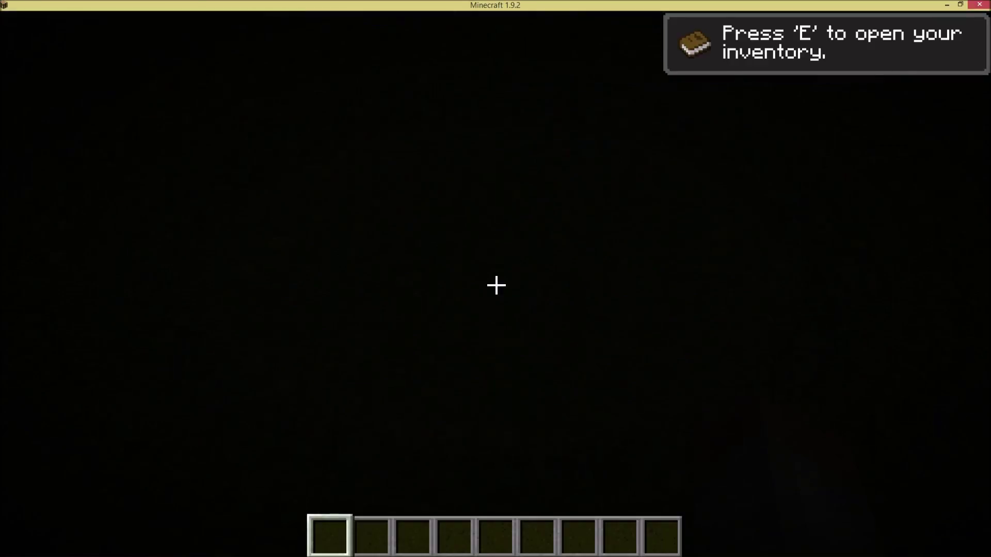
# Start flying in the mcedit world to examine the imported turtle build.
pyautogui.press('space')
pyautogui.press('space')
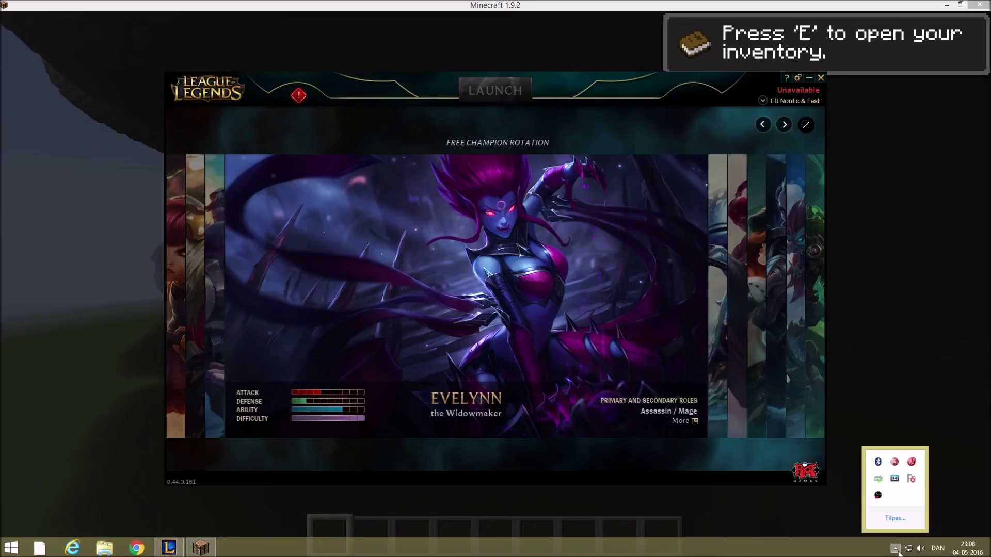
pyautogui.click(878, 495)
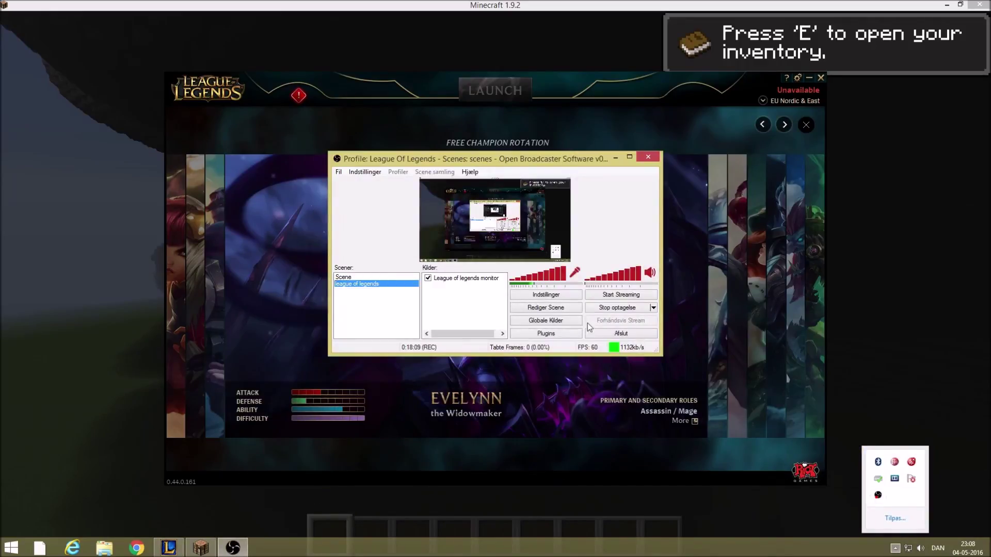